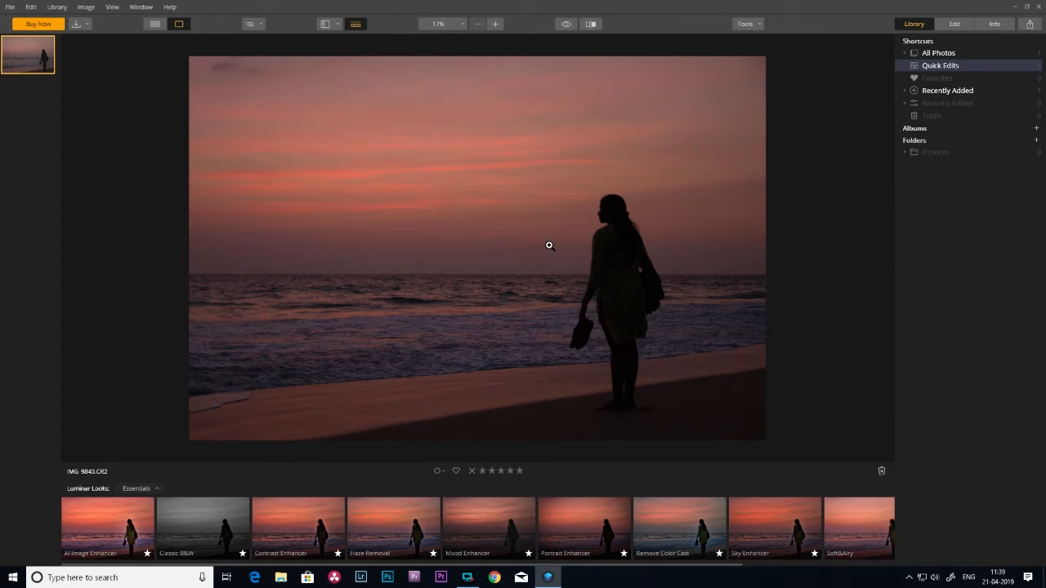
pyautogui.click(748, 25)
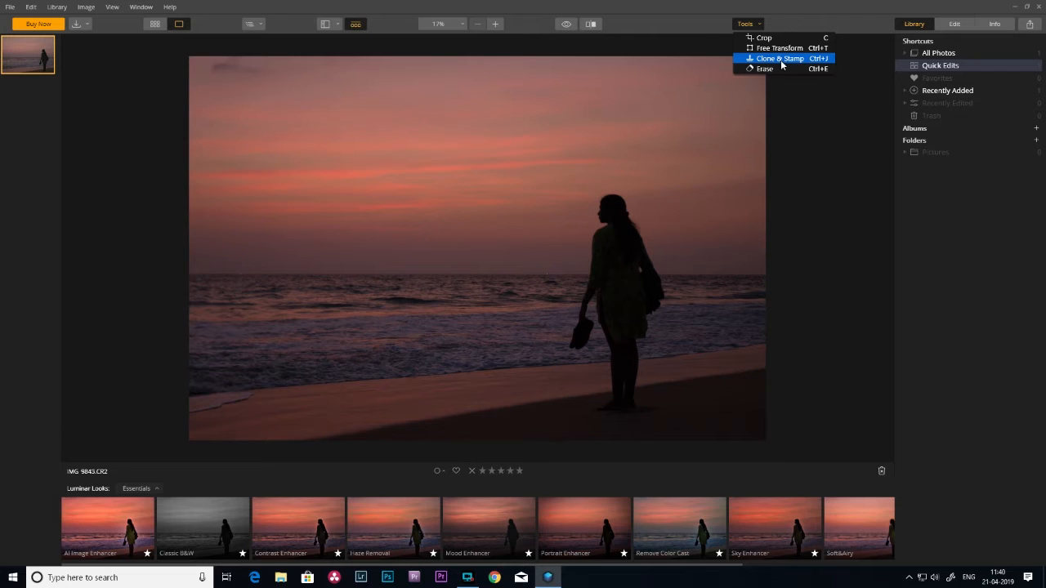
pyautogui.click(804, 100)
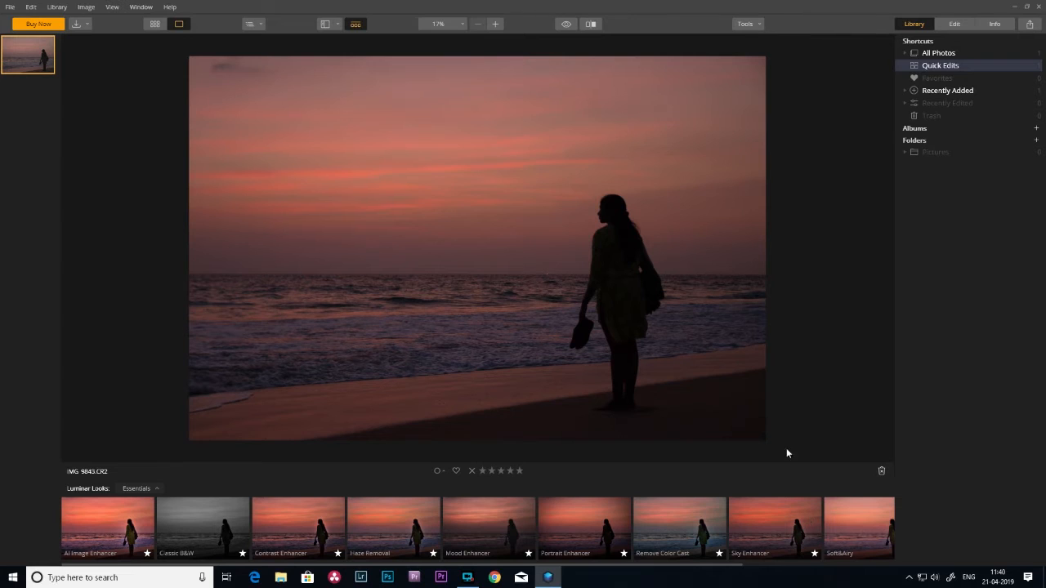
# Step: Apply the AI Image Enhancer look to the beach photo and lower its amount to 38
pyautogui.click(129, 531)
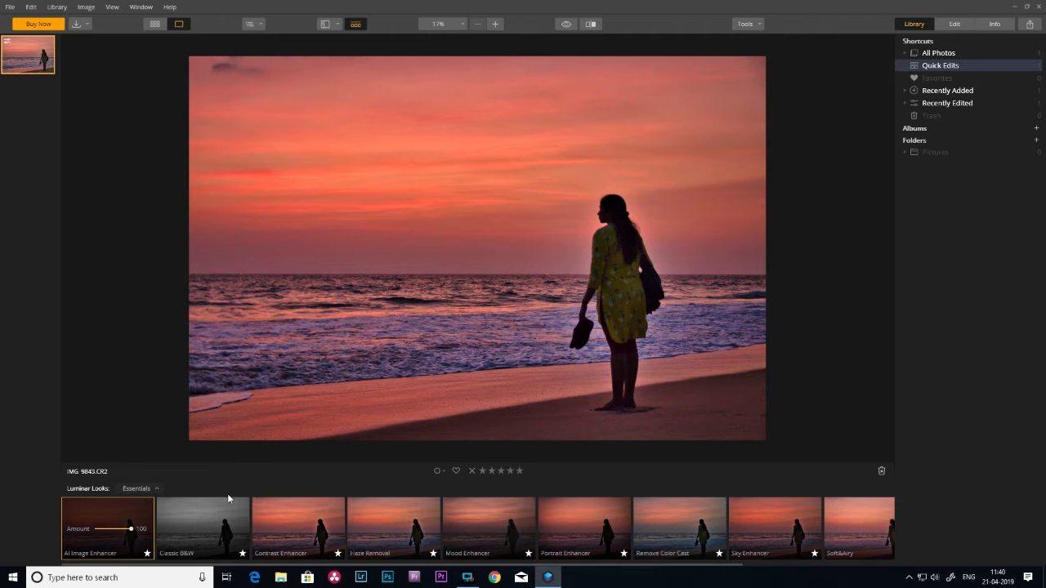
pyautogui.moveTo(132, 531); pyautogui.dragTo(117, 535)
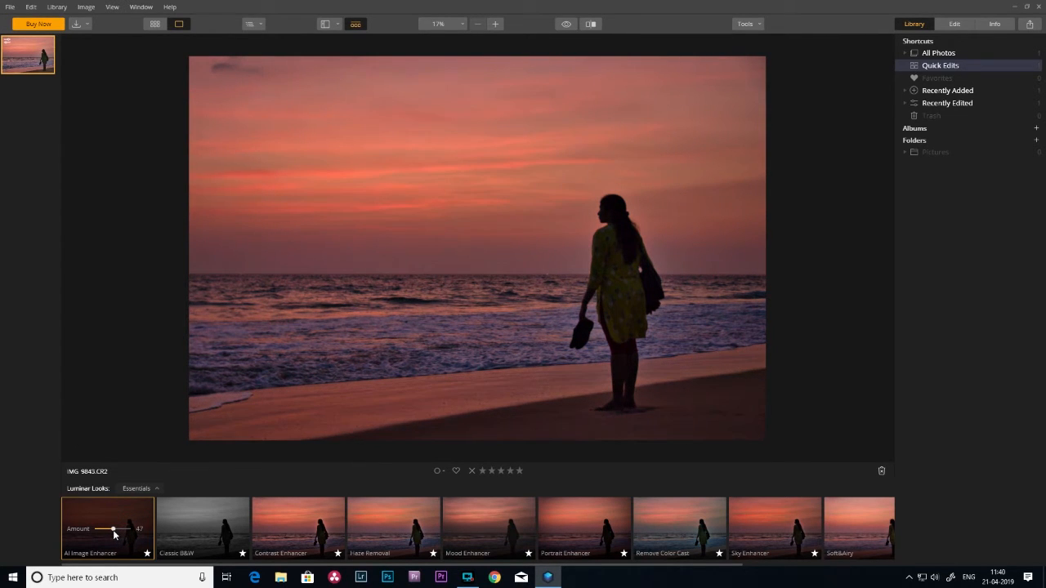
pyautogui.moveTo(114, 535); pyautogui.dragTo(113, 534)
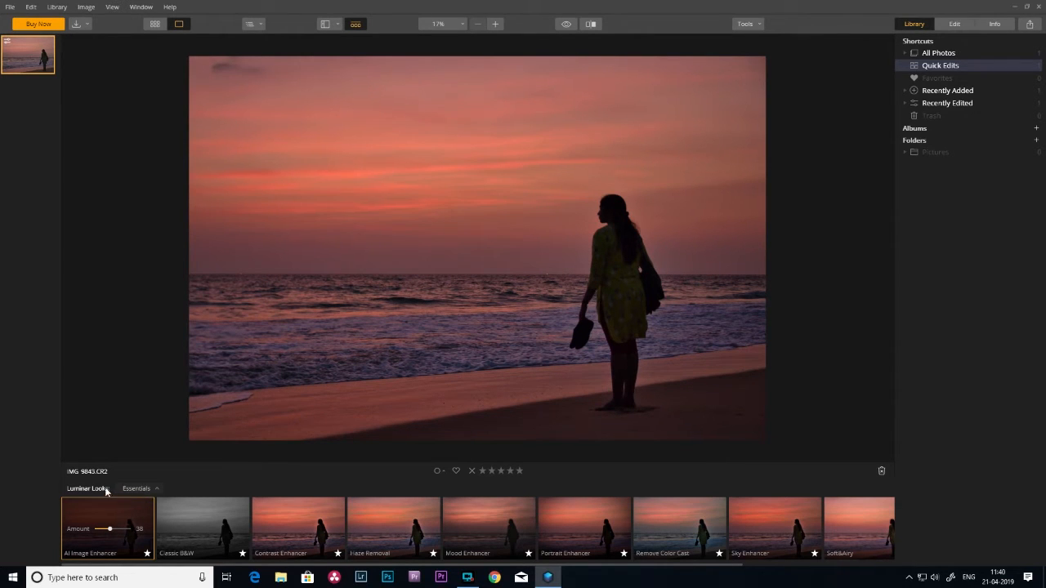
# Step: Apply the Blockbuster look from the Dramatic collection at an amount of 36 and show the photo's editable filters
pyautogui.click(136, 488)
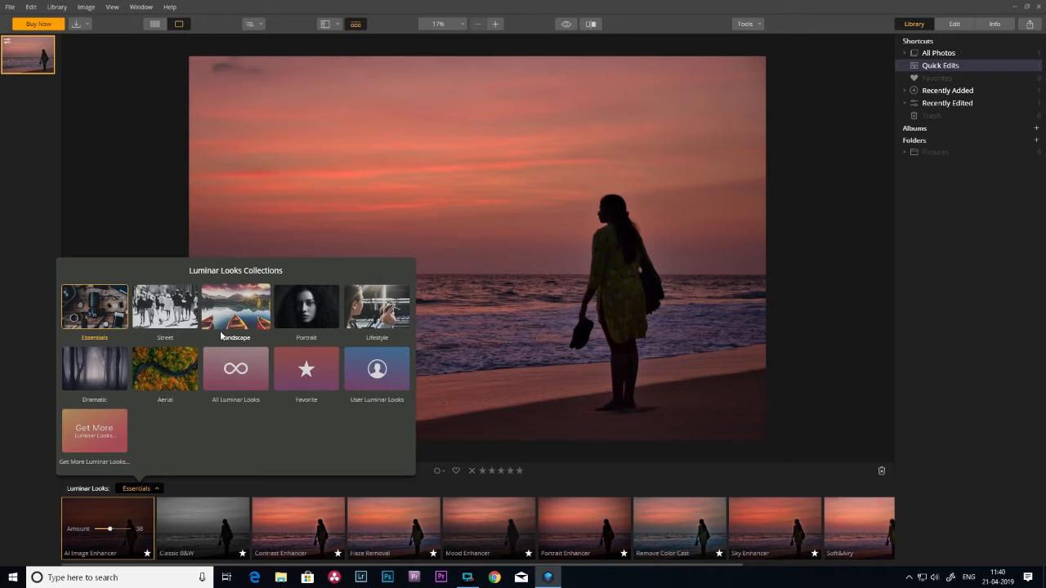
pyautogui.click(98, 370)
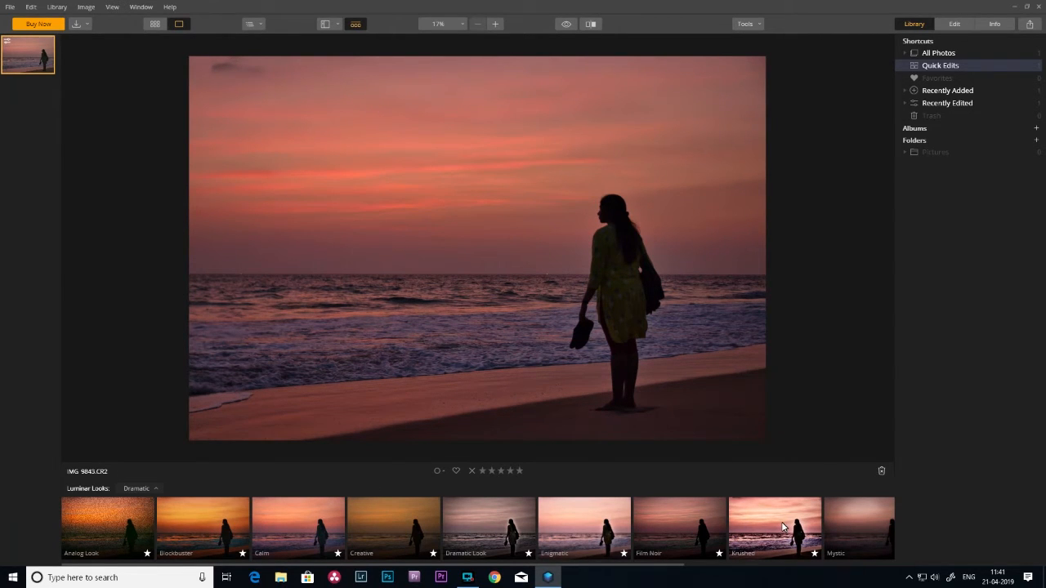
pyautogui.click(191, 526)
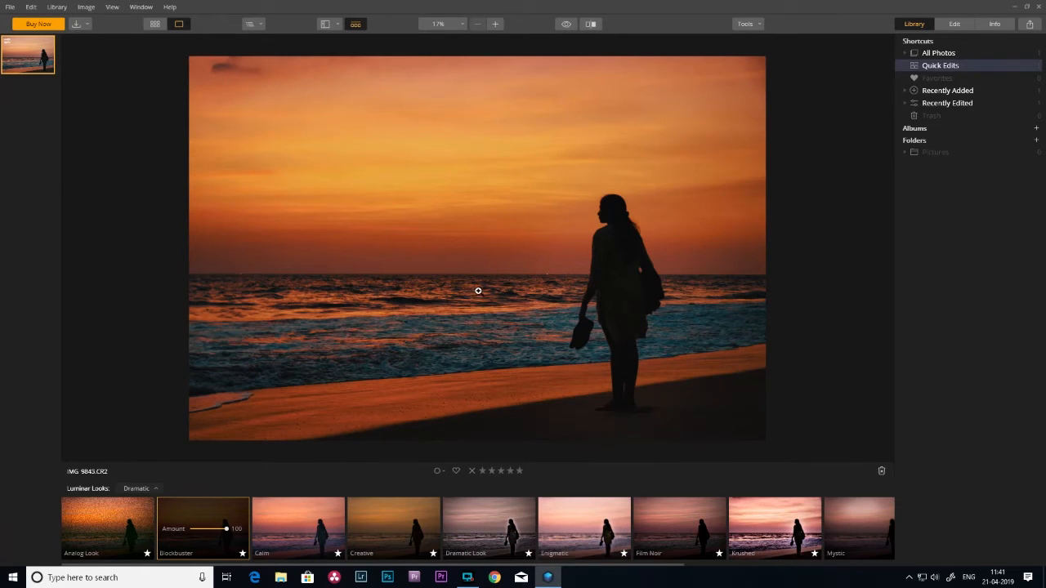
pyautogui.moveTo(226, 529); pyautogui.dragTo(204, 531)
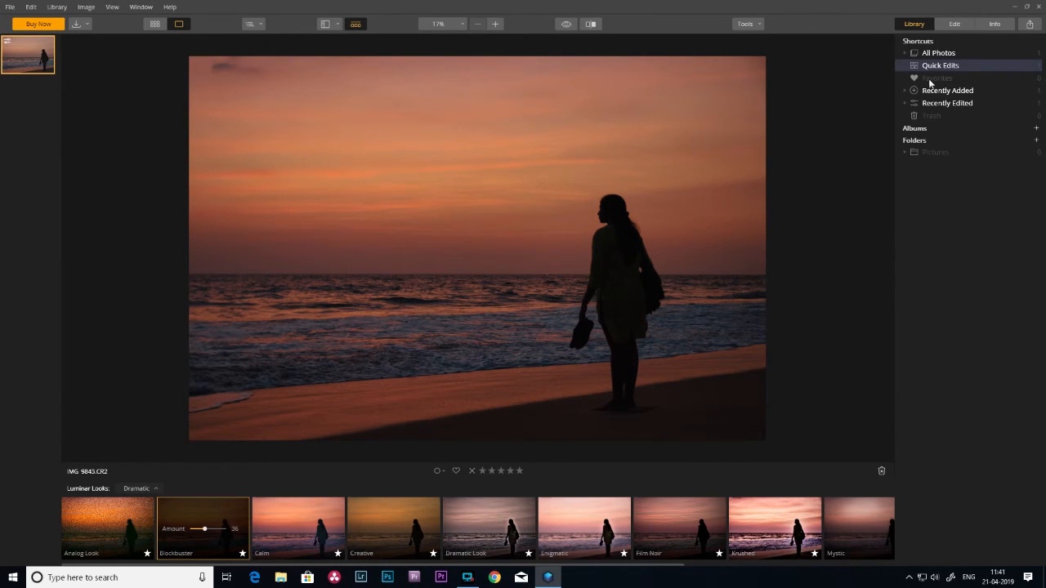
pyautogui.click(955, 24)
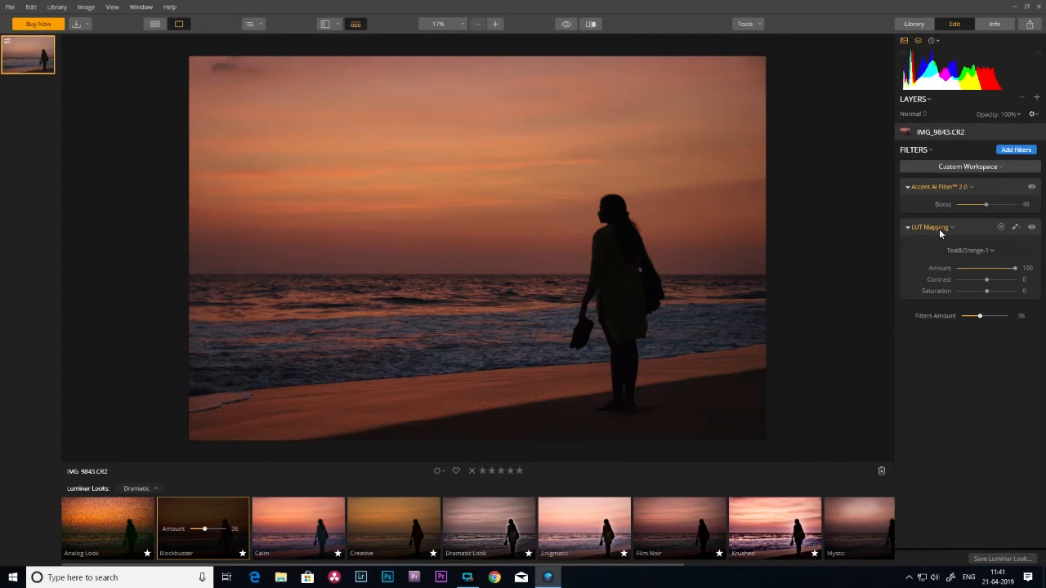
# Step: Remove the LUT Mapping filter and restore it by reapplying the Blockbuster look
pyautogui.click(1003, 228)
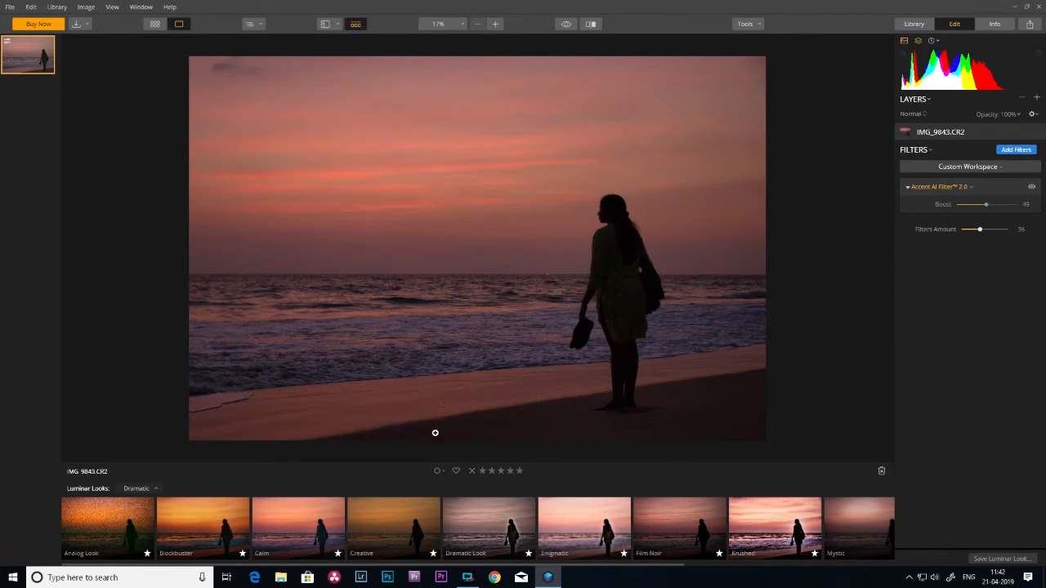
pyautogui.click(197, 530)
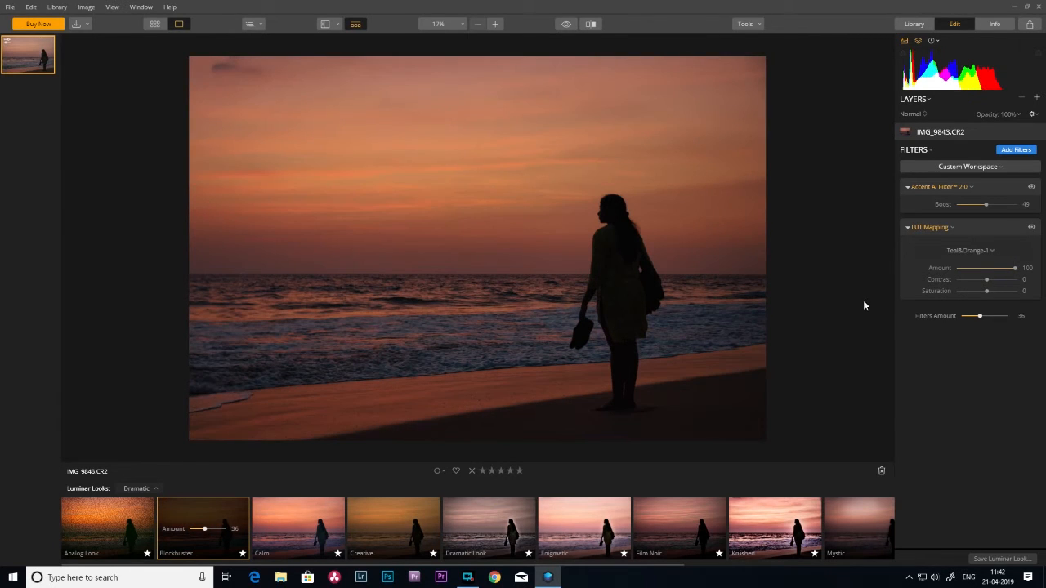
# Step: Erase the LUT Mapping effect from part of the sea with a brush mask
pyautogui.click(1016, 228)
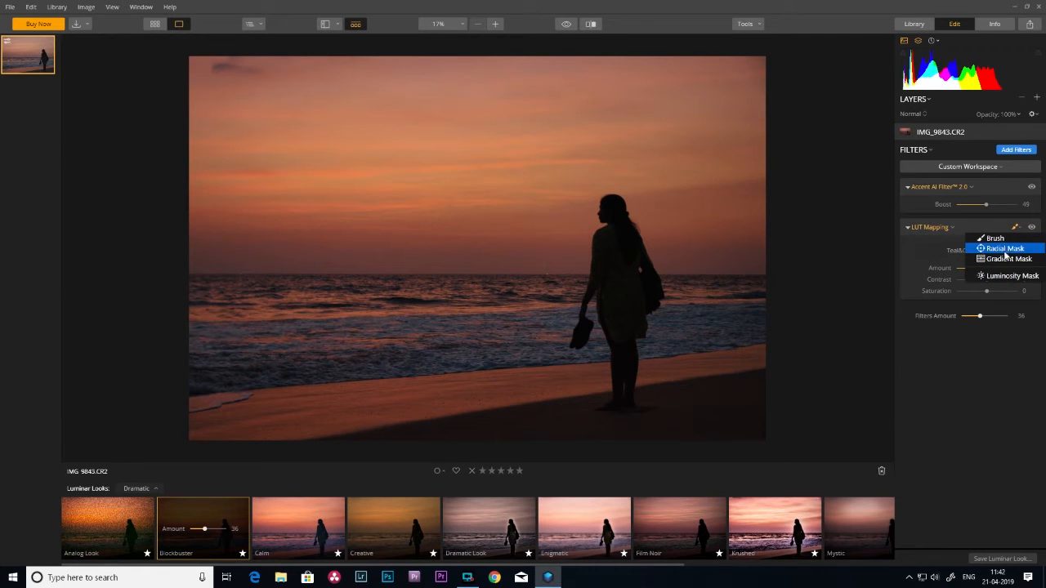
pyautogui.click(1001, 239)
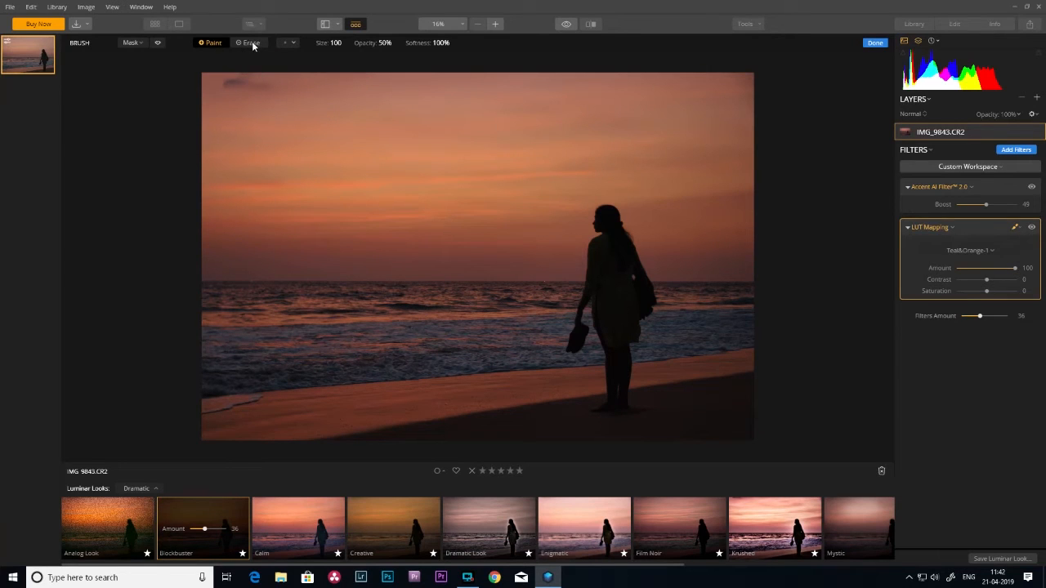
pyautogui.click(250, 43)
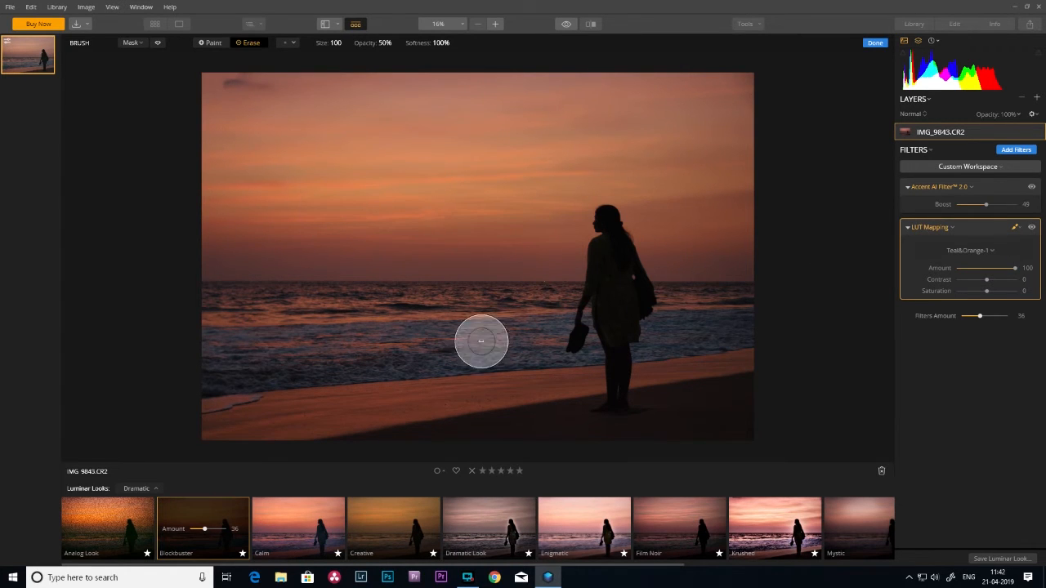
pyautogui.moveTo(247, 314)
pyautogui.mouseDown()
pyautogui.moveTo(267, 308)
pyautogui.moveTo(218, 343)
pyautogui.moveTo(343, 367)
pyautogui.moveTo(429, 356)
pyautogui.mouseUp()
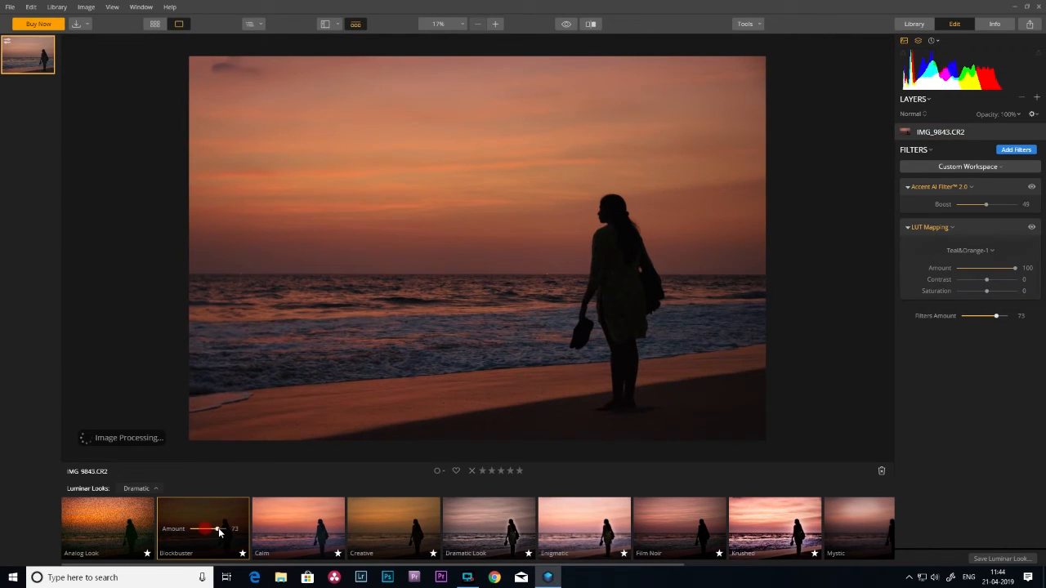
# Step: Raise the Blockbuster amount to 97 and erase the LUT Mapping effect over the sea and sand with a 100% opacity brush
pyautogui.moveTo(219, 532); pyautogui.dragTo(233, 533)
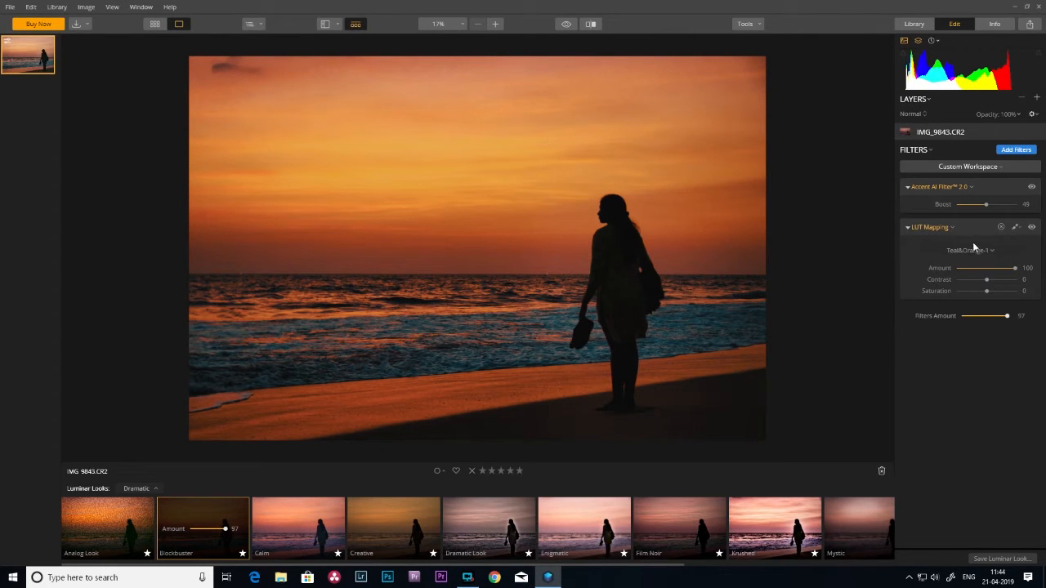
pyautogui.click(1015, 228)
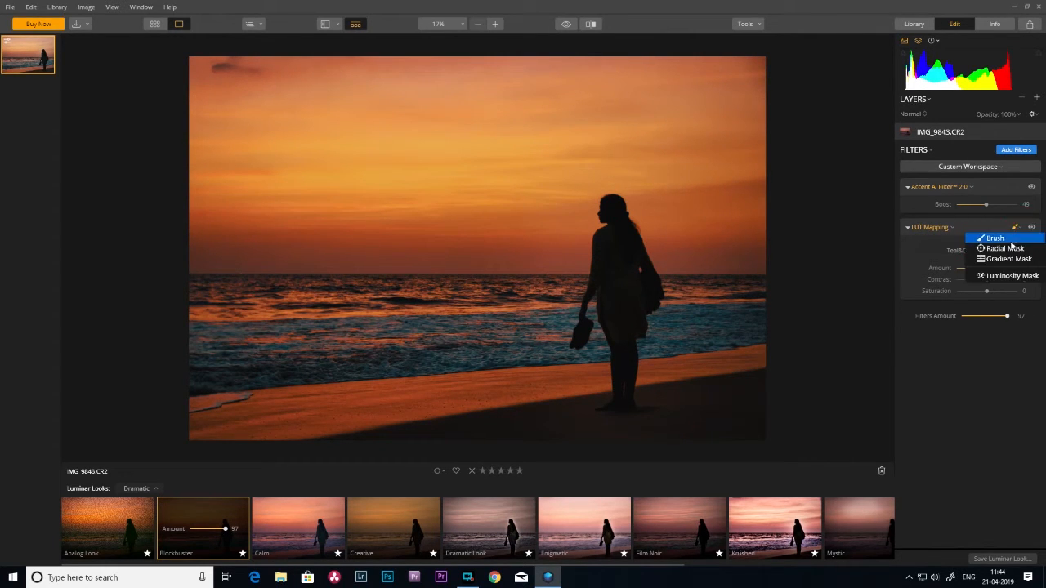
pyautogui.click(1008, 240)
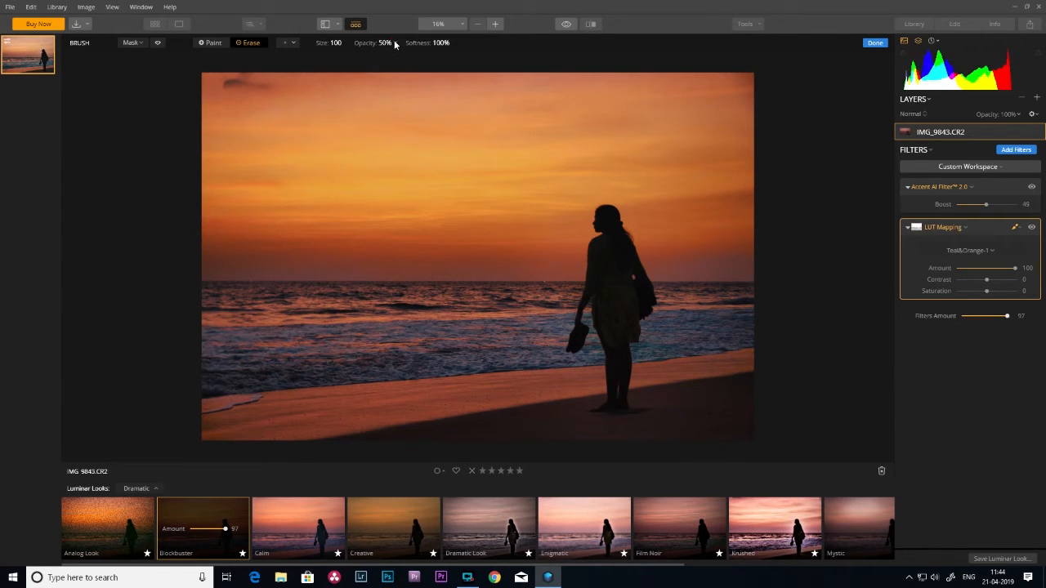
pyautogui.moveTo(393, 63); pyautogui.dragTo(423, 64)
pyautogui.click(254, 43)
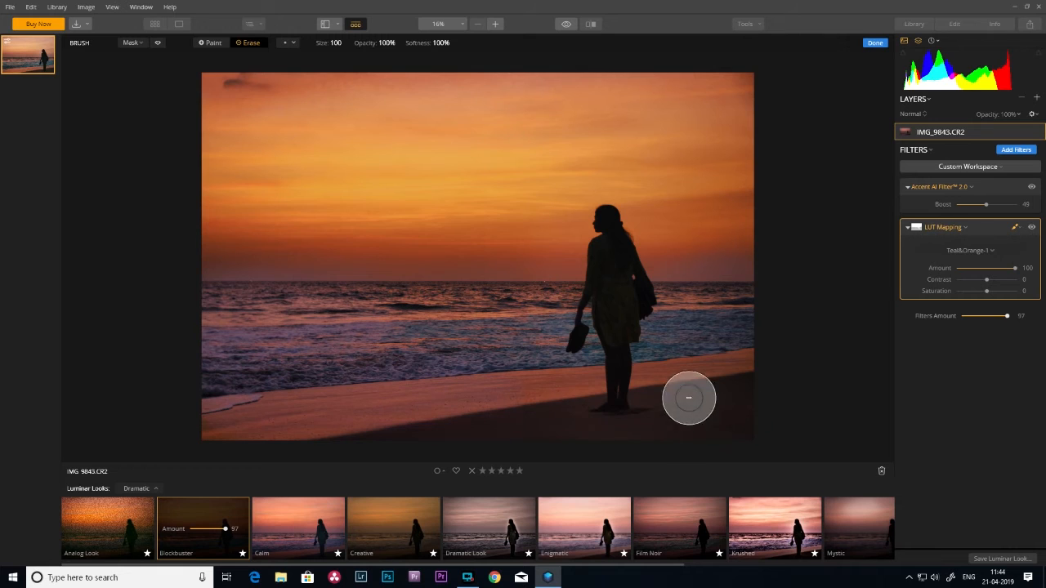
pyautogui.moveTo(720, 318)
pyautogui.mouseDown()
pyautogui.moveTo(659, 300)
pyautogui.moveTo(746, 282)
pyautogui.moveTo(752, 406)
pyautogui.mouseUp()
pyautogui.moveTo(523, 301); pyautogui.dragTo(545, 299)
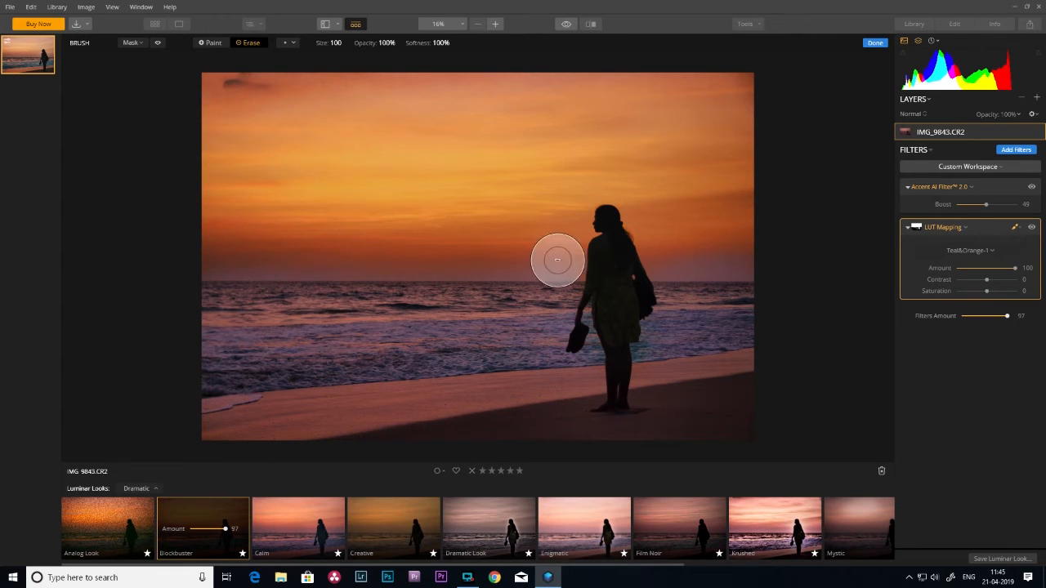
# Step: Paint the LUT Mapping effect back along the lower sky and horizon, and remove the LUT Mapping filter from the photo
pyautogui.click(209, 42)
pyautogui.moveTo(280, 257)
pyautogui.mouseDown()
pyautogui.moveTo(191, 261)
pyautogui.moveTo(550, 259)
pyautogui.moveTo(737, 233)
pyautogui.mouseUp()
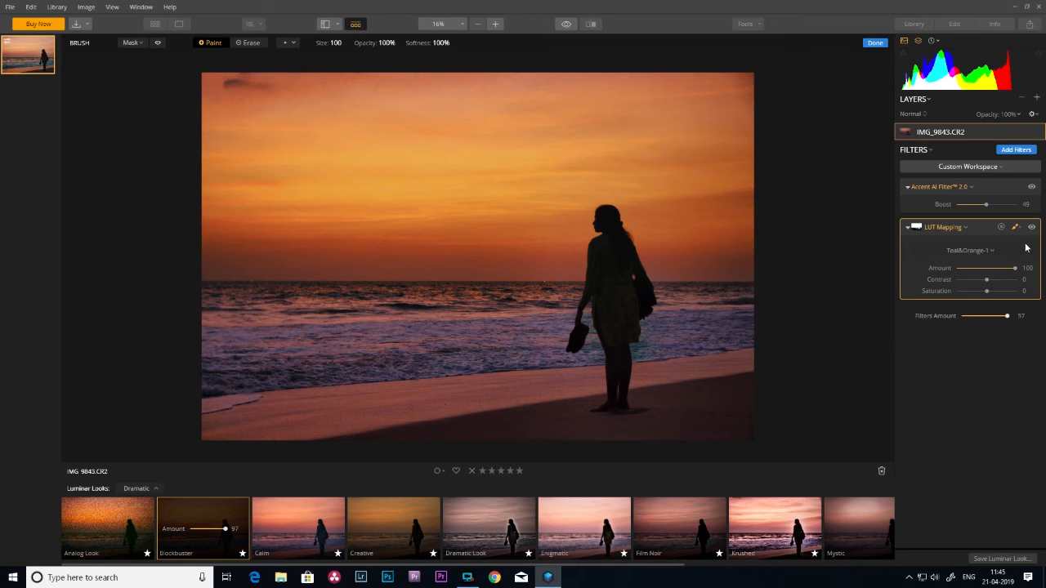
pyautogui.click(1001, 228)
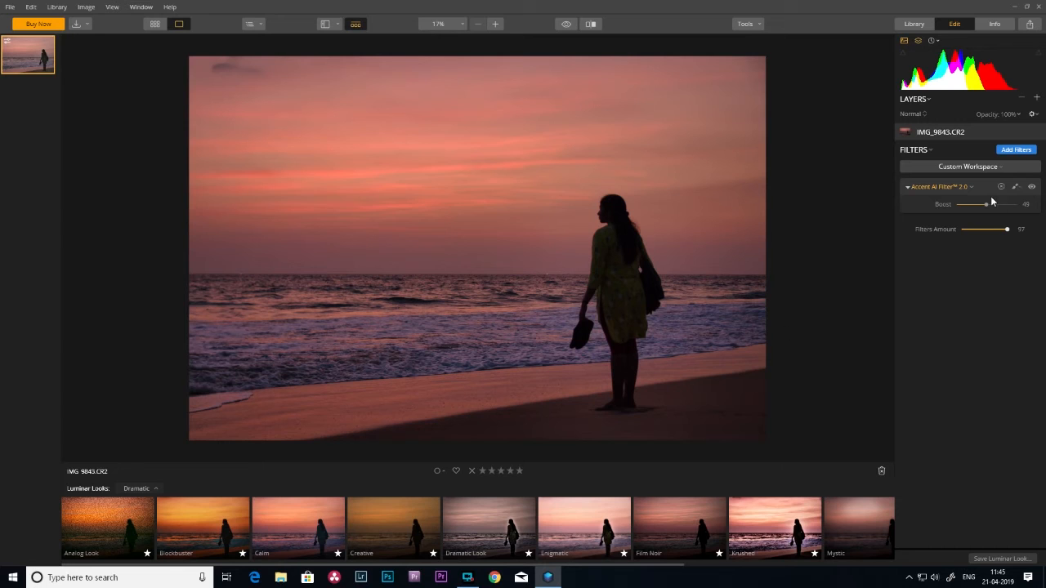
# Step: Add a second Accent AI Filter 2.0 from the filters catalog, raise its Boost, and remove it again
pyautogui.click(1013, 150)
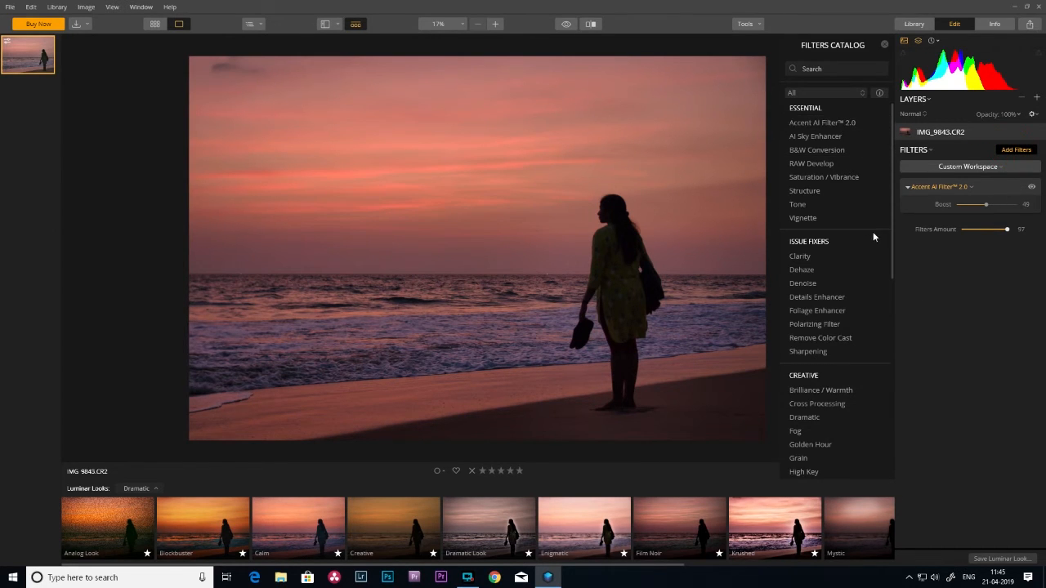
pyautogui.click(832, 124)
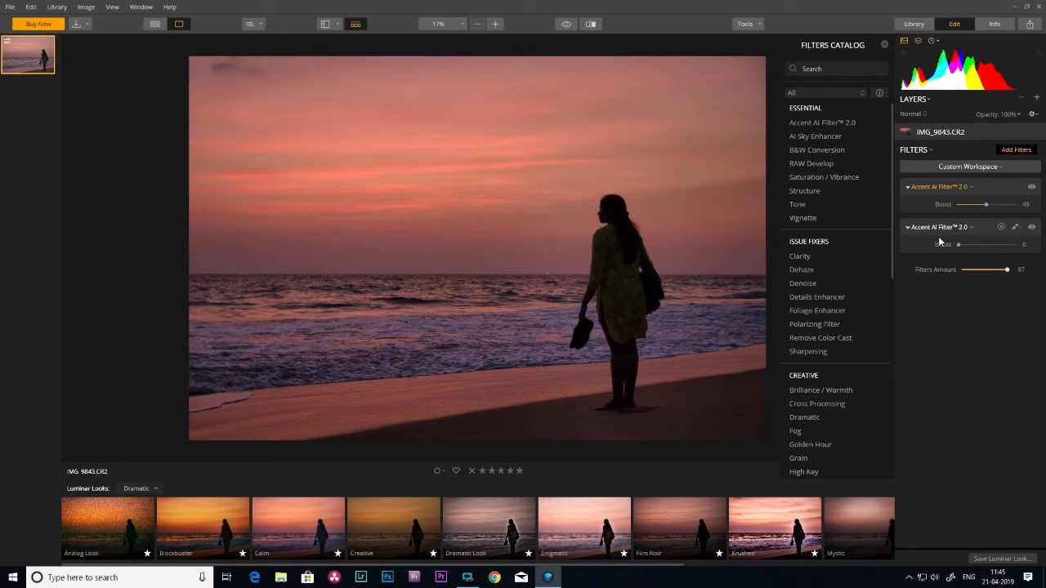
pyautogui.moveTo(958, 249); pyautogui.dragTo(973, 250)
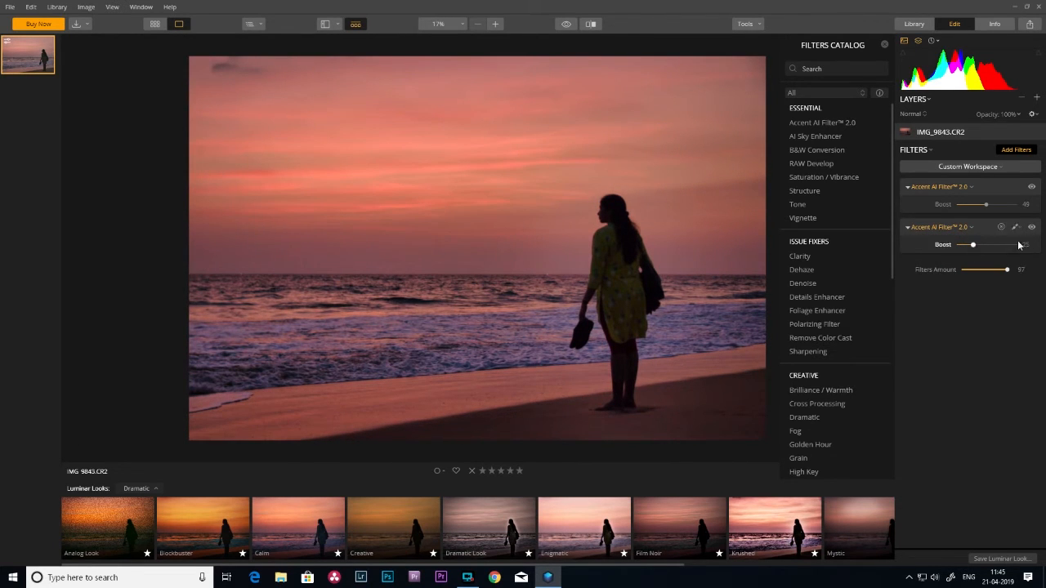
pyautogui.click(1002, 228)
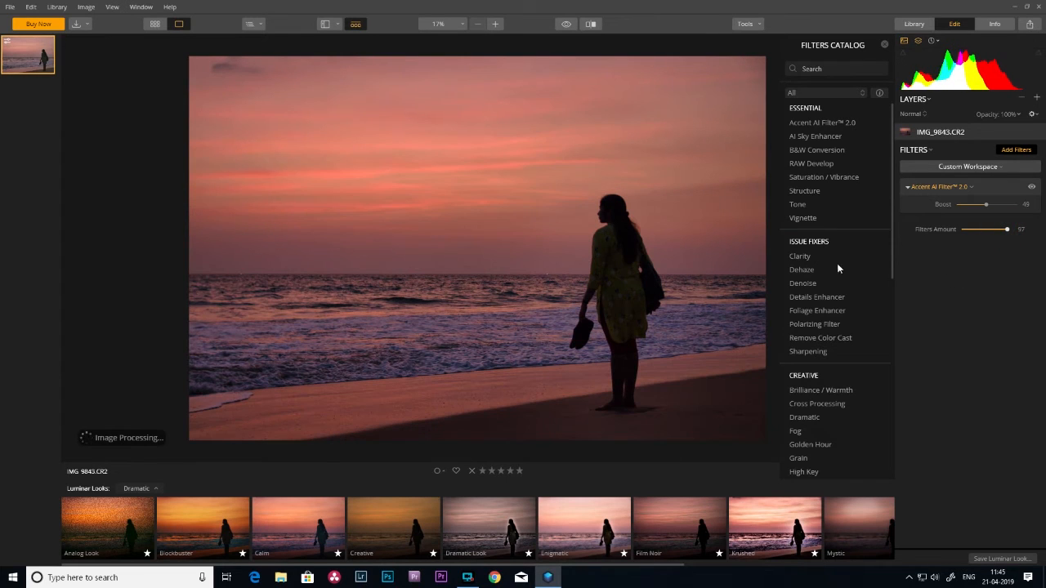
# Step: Add the AI Sky Enhancer filter with an amount of 100 and toggle its visibility to compare the sky
pyautogui.click(835, 139)
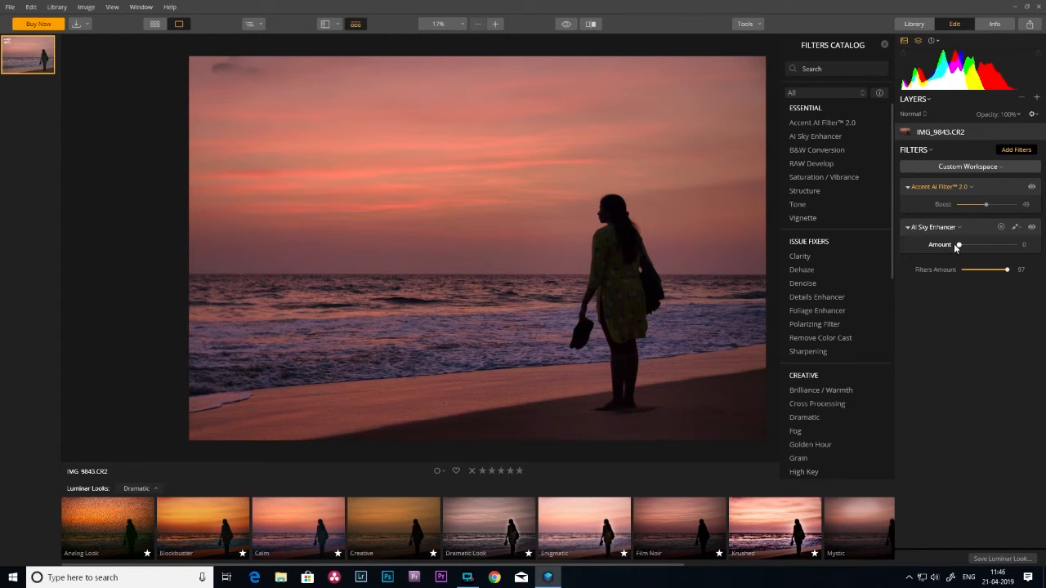
pyautogui.moveTo(960, 246); pyautogui.dragTo(1016, 249)
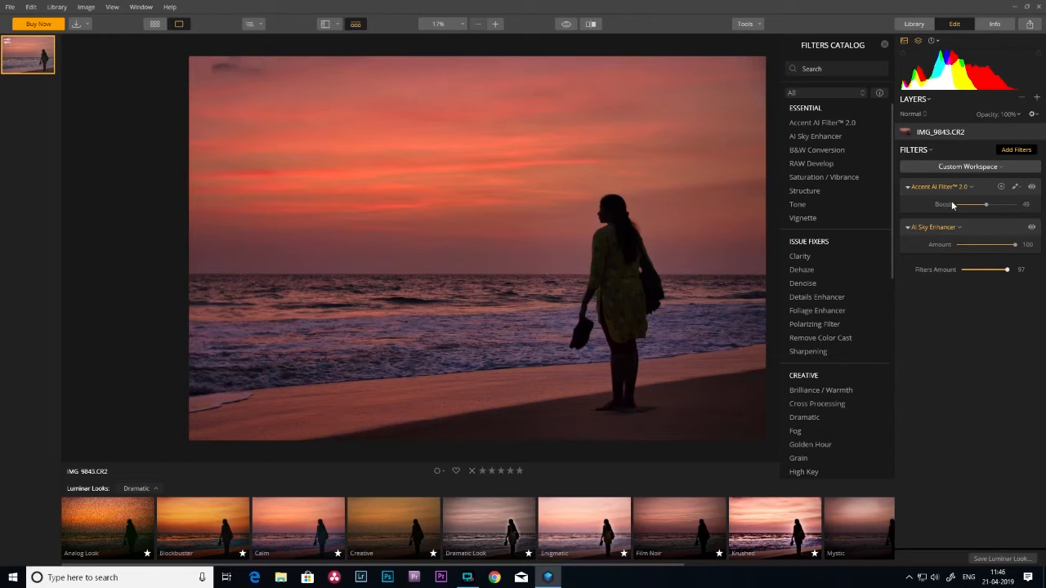
pyautogui.click(1032, 228)
pyautogui.click(1032, 229)
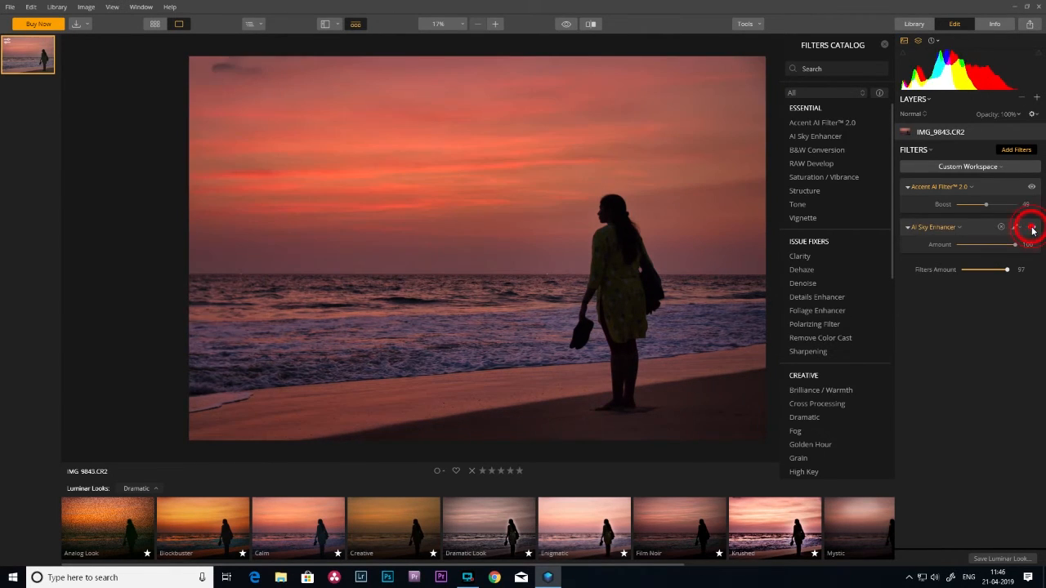
pyautogui.click(1033, 229)
pyautogui.click(1032, 229)
# Step: Try the Matte Look creative filter at an amount of 65 and remove it
pyautogui.scroll(-3, 807, 340)
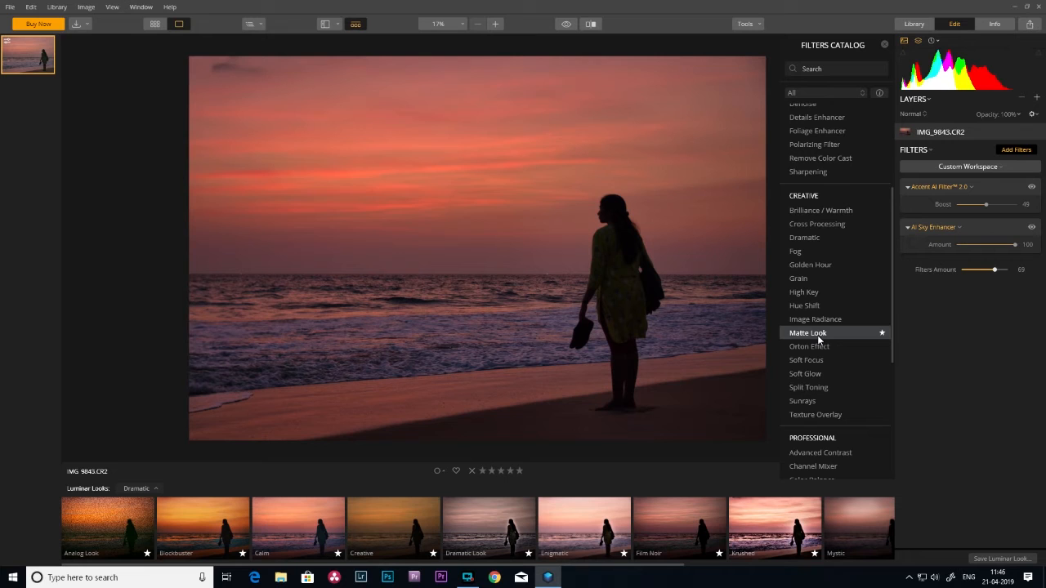
pyautogui.click(817, 336)
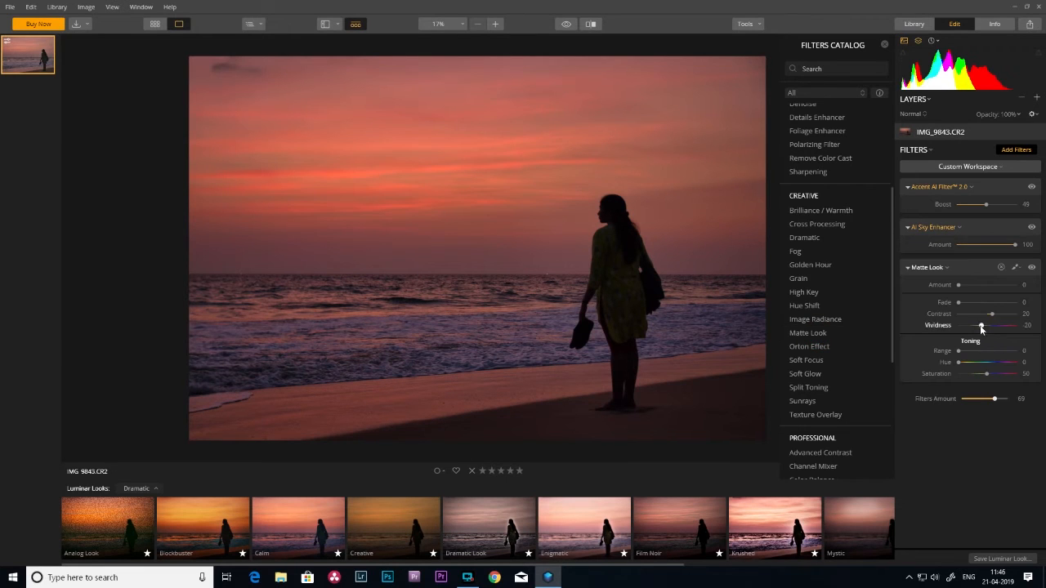
pyautogui.moveTo(958, 285); pyautogui.dragTo(999, 286)
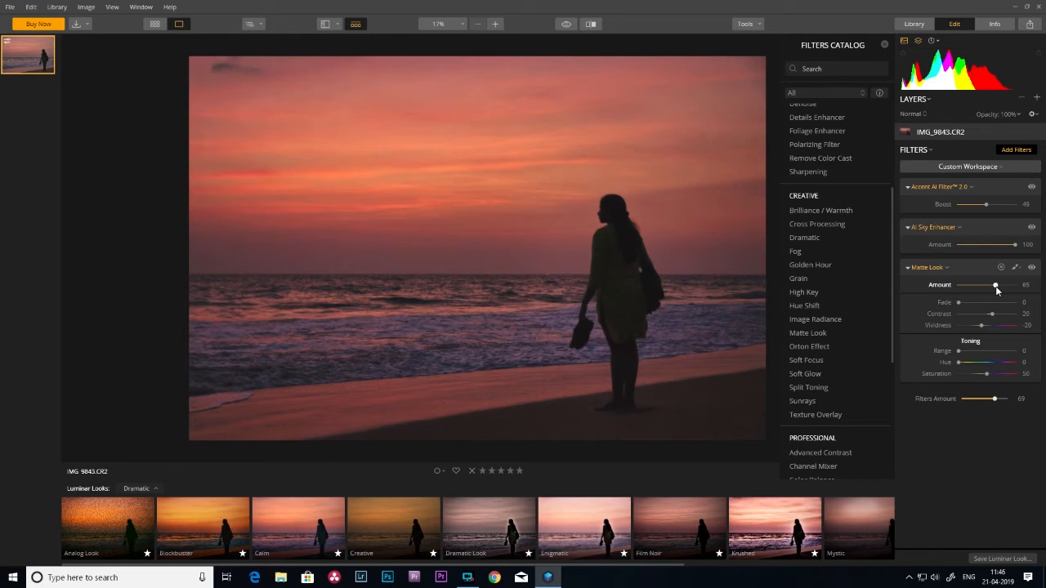
pyautogui.click(1002, 267)
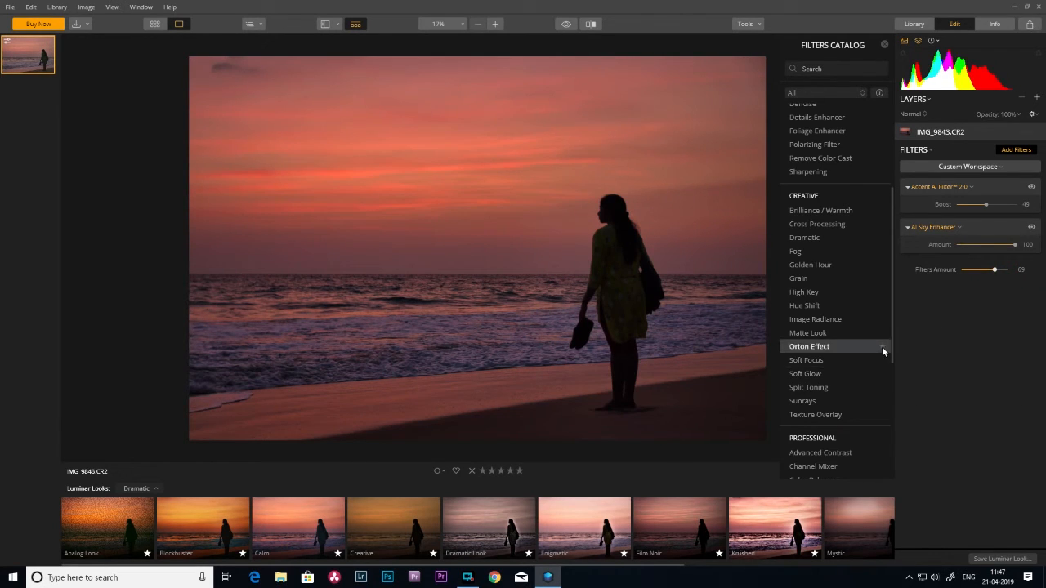
# Step: Add the Top & Bottom Lighting filter with Top at -31 and Bottom at 14
pyautogui.moveTo(891, 335); pyautogui.dragTo(888, 472)
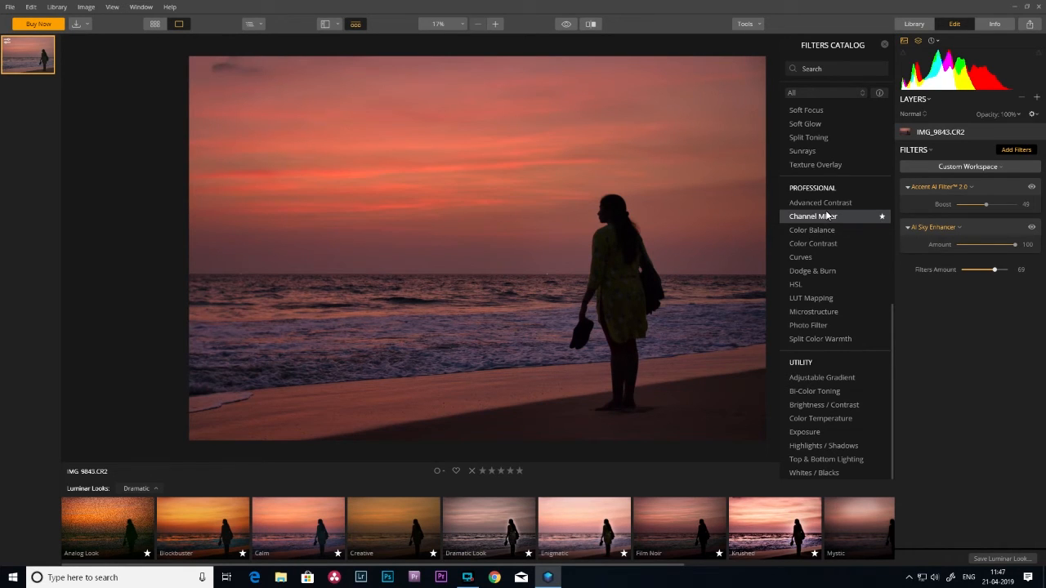
pyautogui.click(829, 459)
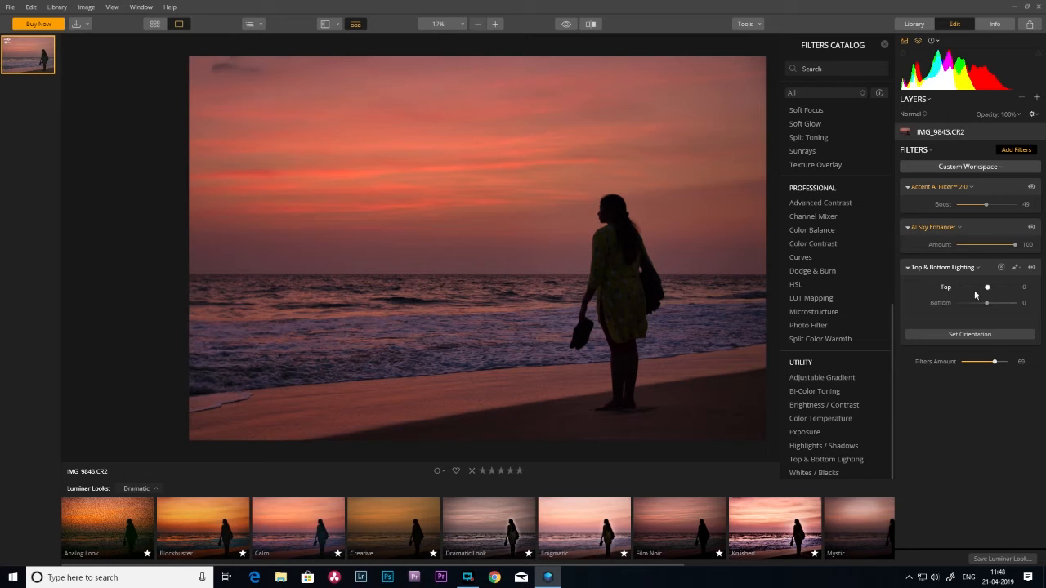
pyautogui.moveTo(987, 303)
pyautogui.mouseDown()
pyautogui.moveTo(1002, 307)
pyautogui.moveTo(994, 290)
pyautogui.moveTo(978, 292)
pyautogui.moveTo(991, 304)
pyautogui.mouseUp()
# Step: Add the Sunrays filter with its sun center at X 40, Y 39, Amount 28, Look 30 and Number 9
pyautogui.scroll(8, 842, 462)
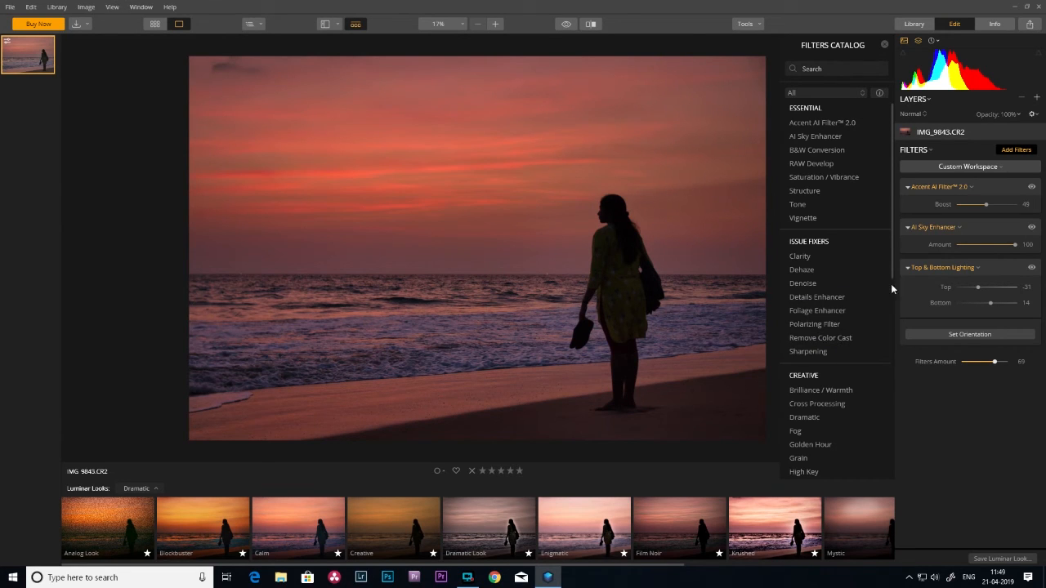
pyautogui.moveTo(891, 265); pyautogui.dragTo(891, 334)
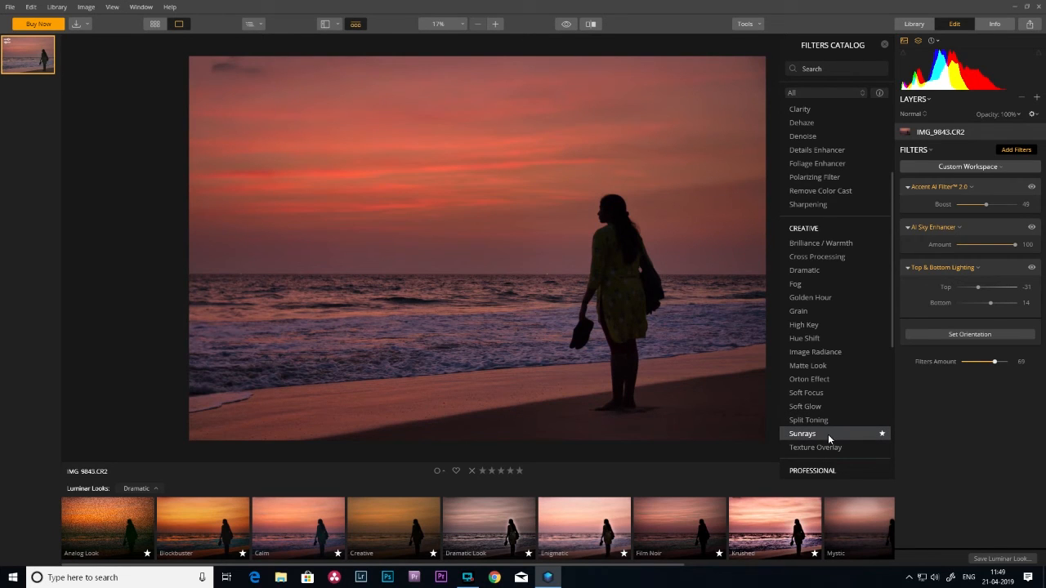
pyautogui.click(849, 435)
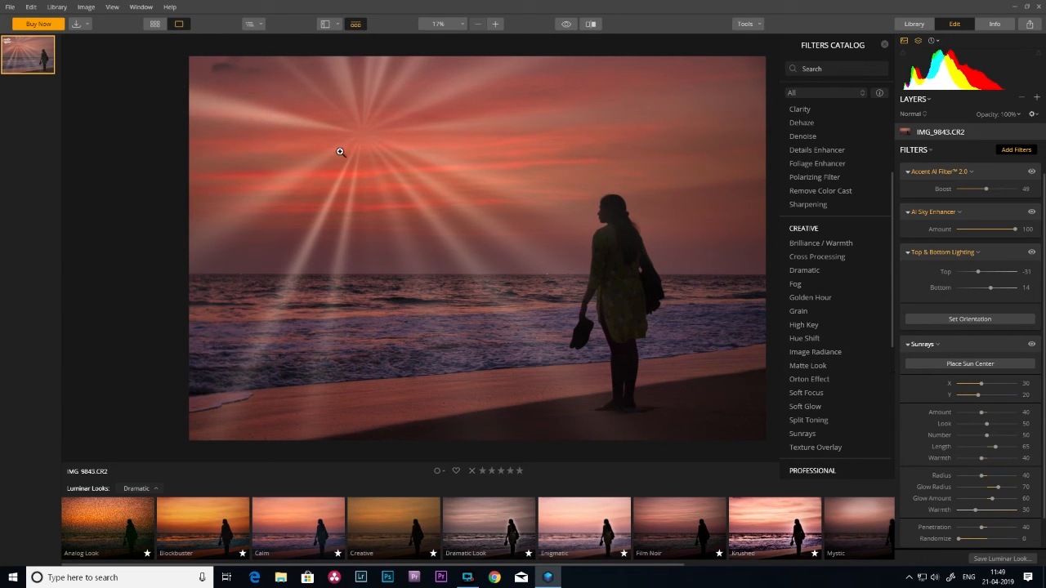
pyautogui.click(363, 136)
pyautogui.click(361, 136)
pyautogui.moveTo(980, 383); pyautogui.dragTo(965, 440)
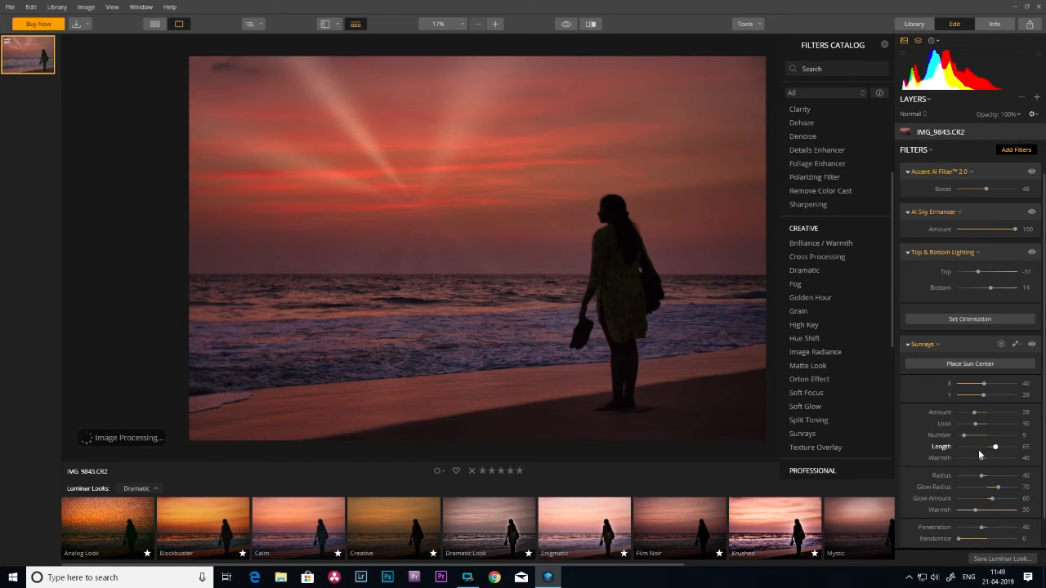
# Step: Set the Sunrays Length to 17 and Radius to 100, and shift the sun center to X 12
pyautogui.moveTo(995, 453); pyautogui.dragTo(964, 454)
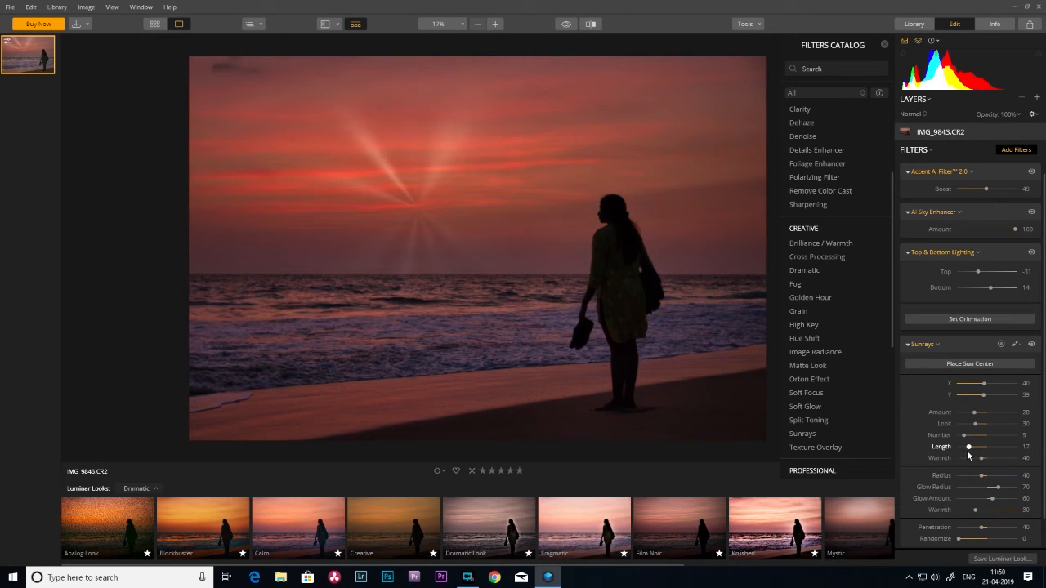
pyautogui.moveTo(982, 476); pyautogui.dragTo(1026, 478)
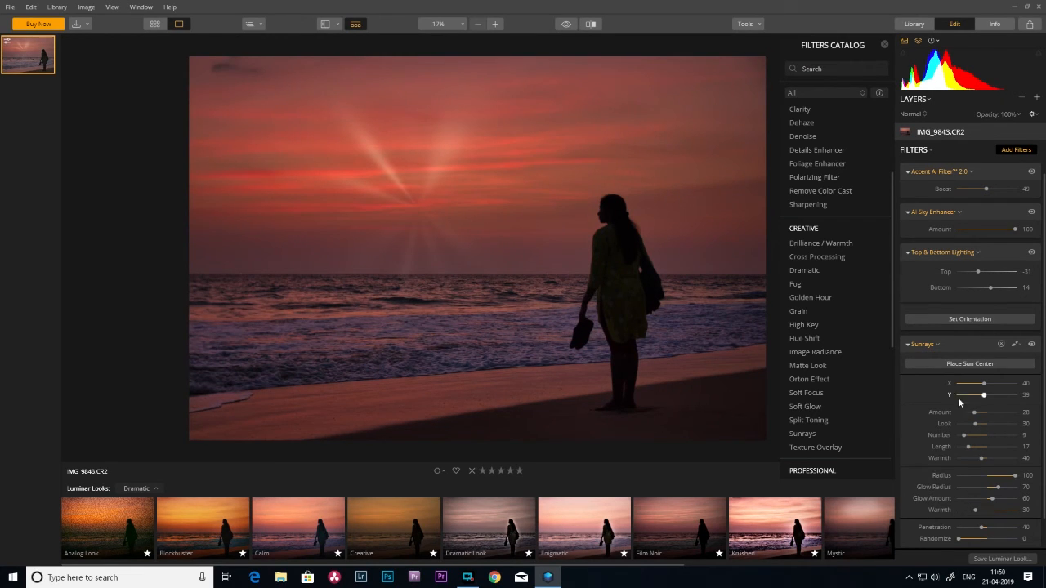
pyautogui.moveTo(983, 383); pyautogui.dragTo(974, 384)
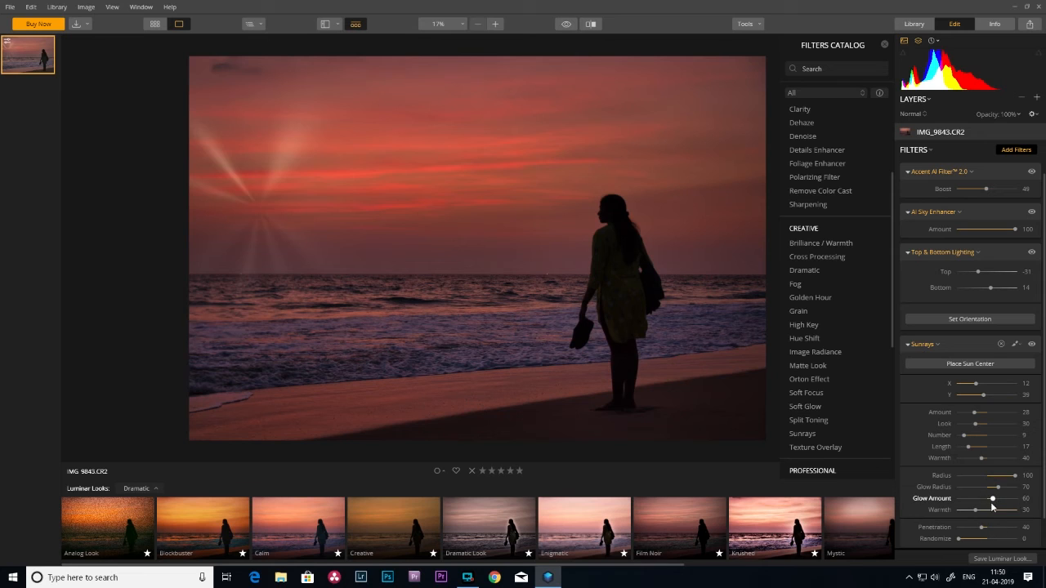
# Step: Set the Sunrays Glow Amount to 42, Penetration to 76 and ray Warmth to 77, then compare the effect and remove the filter
pyautogui.moveTo(990, 500); pyautogui.dragTo(1002, 530)
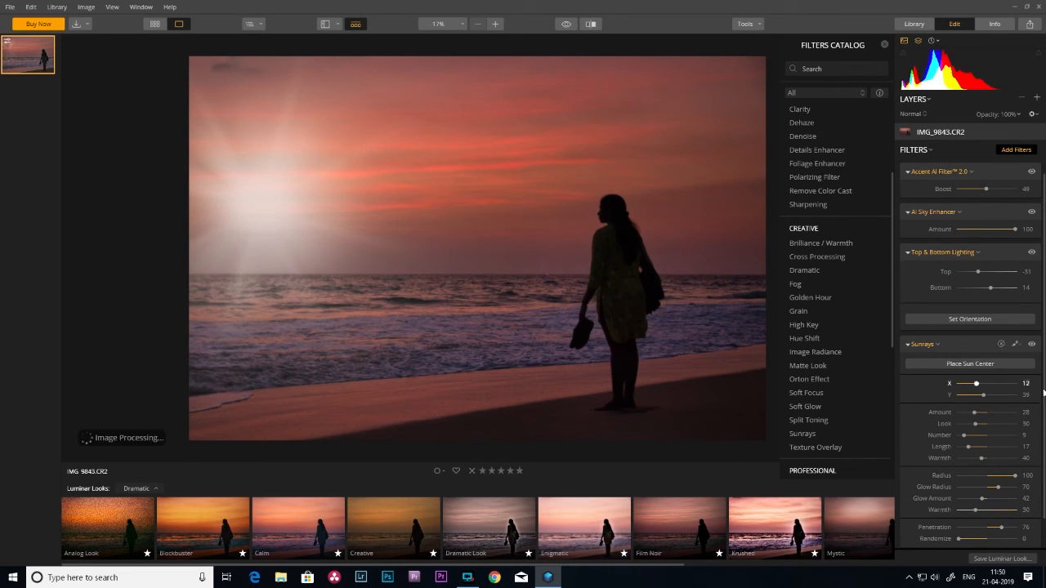
pyautogui.moveTo(982, 458); pyautogui.dragTo(995, 460)
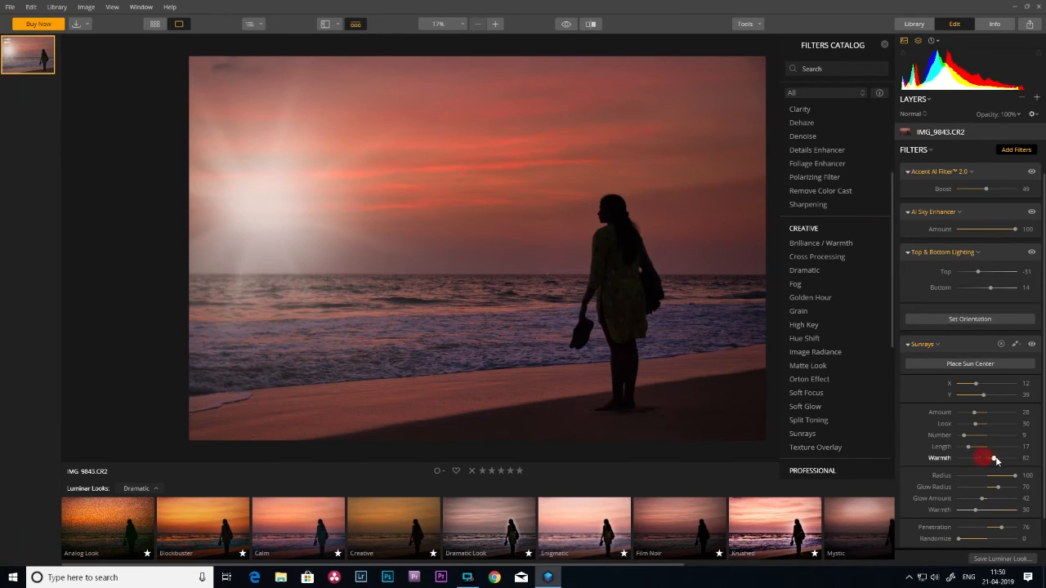
pyautogui.moveTo(1009, 460); pyautogui.dragTo(1002, 460)
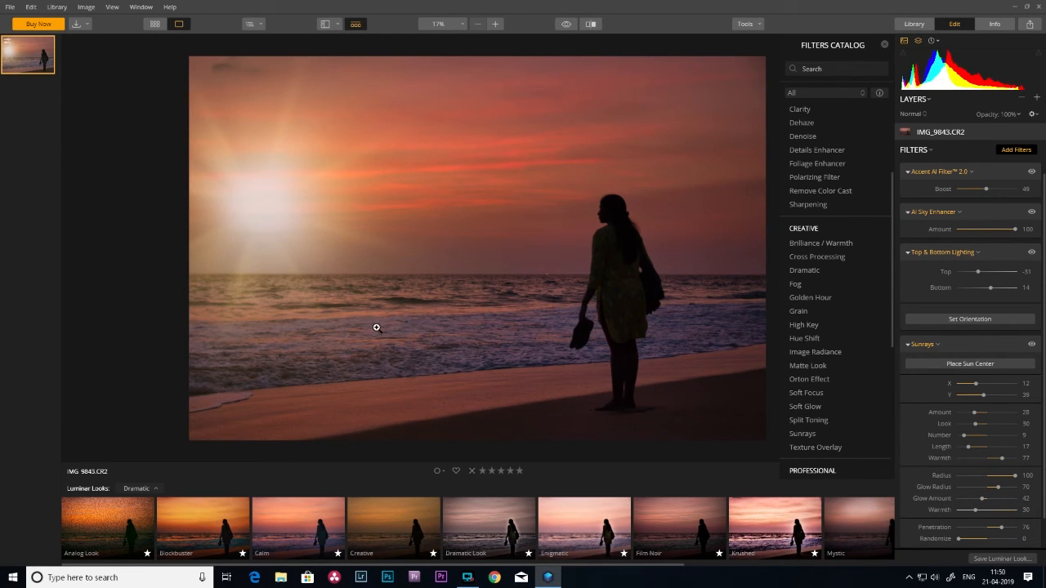
pyautogui.click(1031, 345)
pyautogui.click(1031, 344)
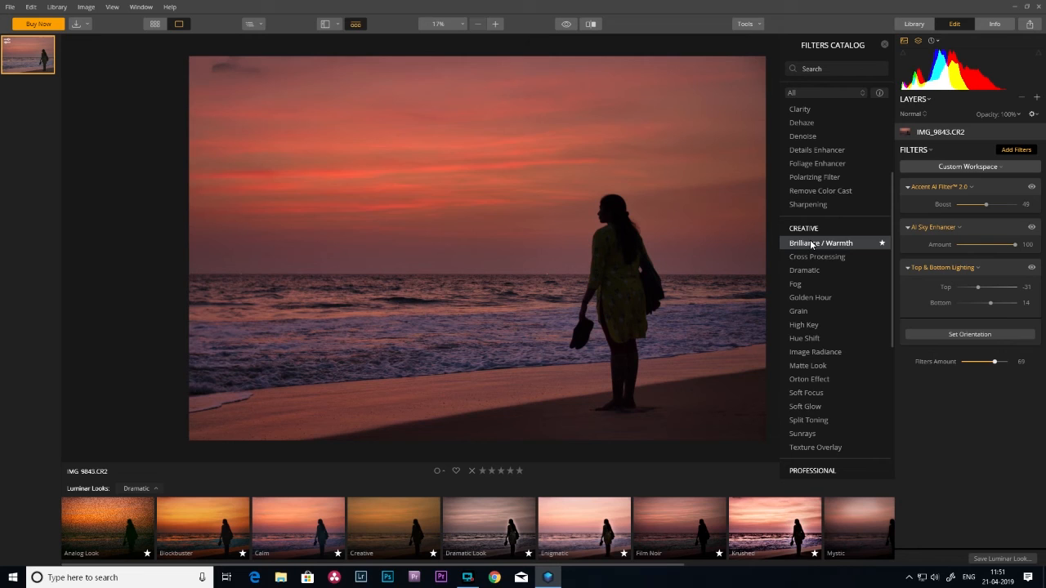
# Step: Add the Fog filter as Dark Fog with an amount of 38, and lower the overall Filters Amount to 62
pyautogui.click(816, 289)
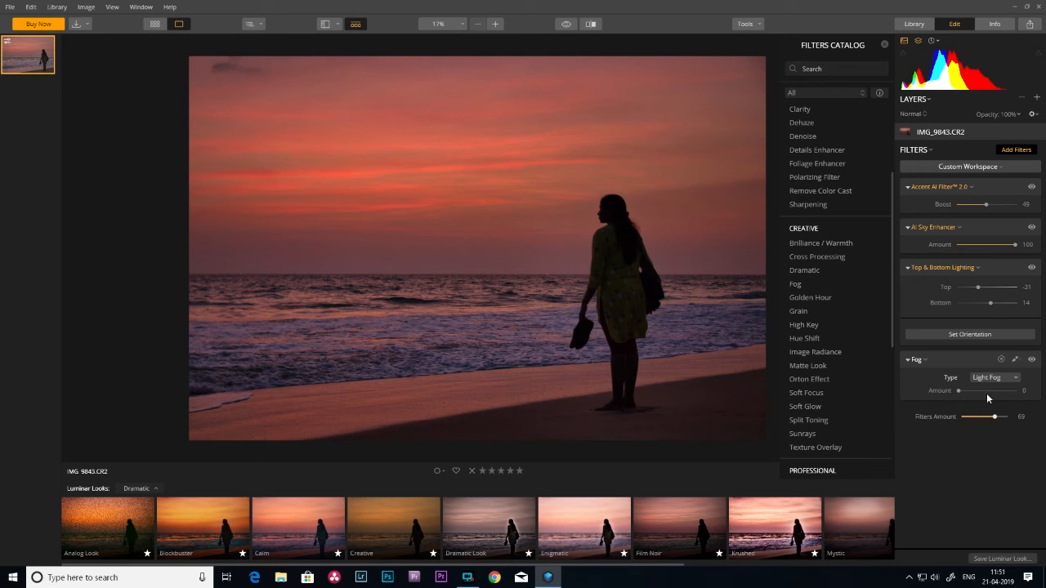
pyautogui.click(1005, 382)
pyautogui.click(989, 397)
pyautogui.moveTo(960, 391); pyautogui.dragTo(977, 391)
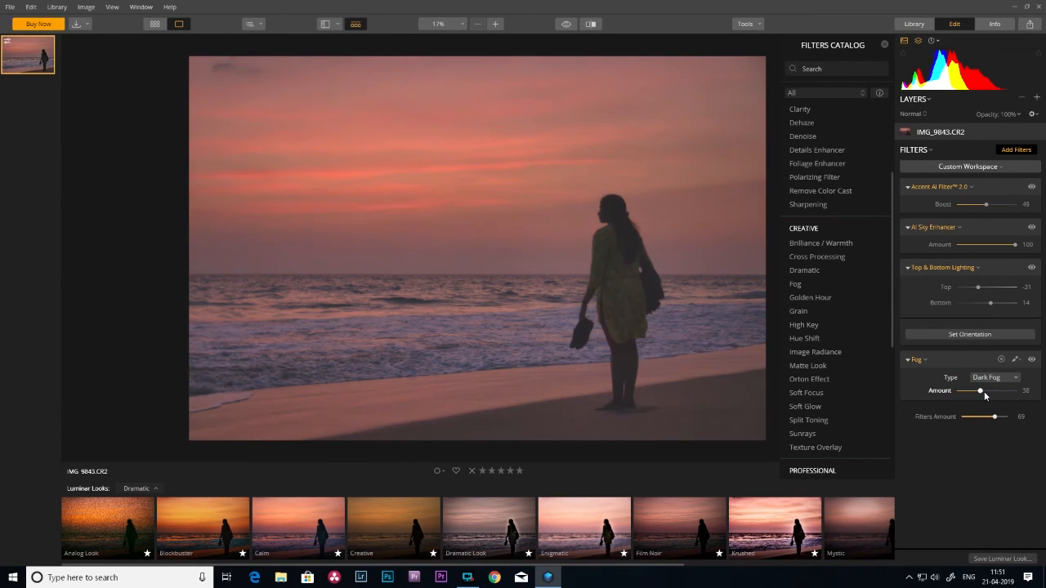
pyautogui.moveTo(995, 417); pyautogui.dragTo(991, 417)
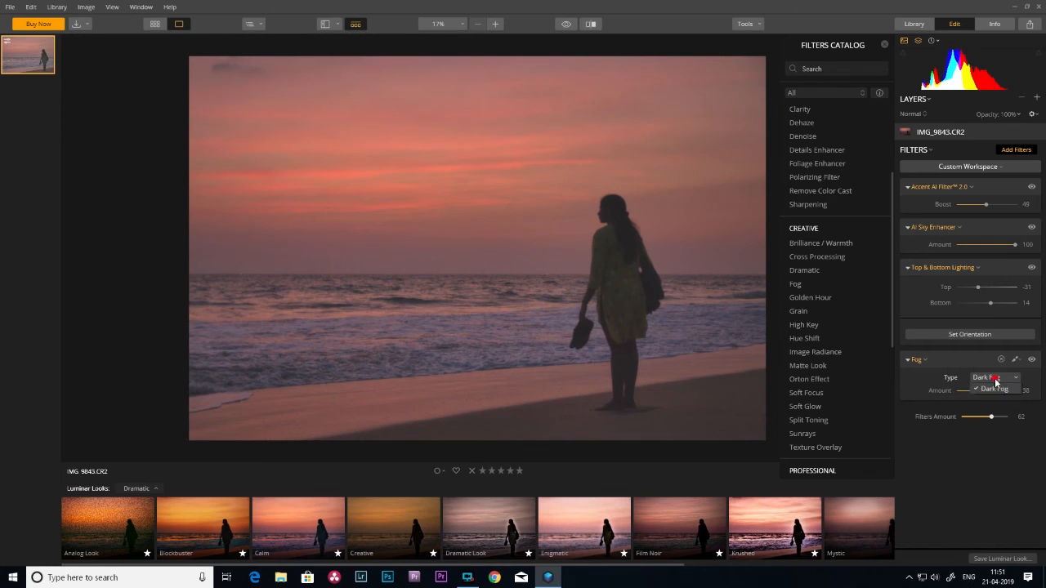
# Step: Change the fog type to Light Fog and set its amount to 49
pyautogui.click(995, 377)
pyautogui.click(981, 397)
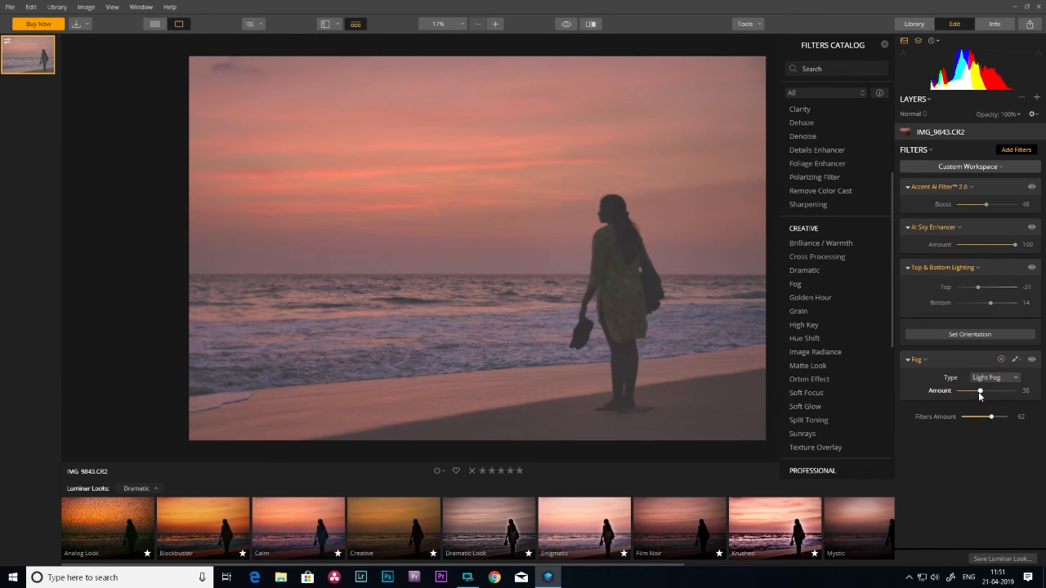
pyautogui.moveTo(980, 395); pyautogui.dragTo(987, 394)
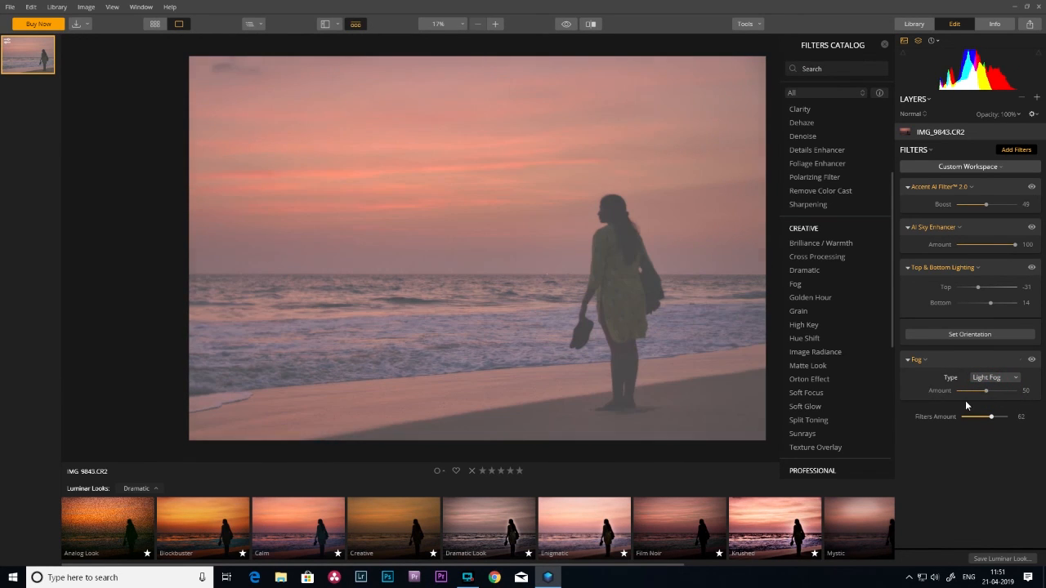
pyautogui.moveTo(988, 393); pyautogui.dragTo(985, 393)
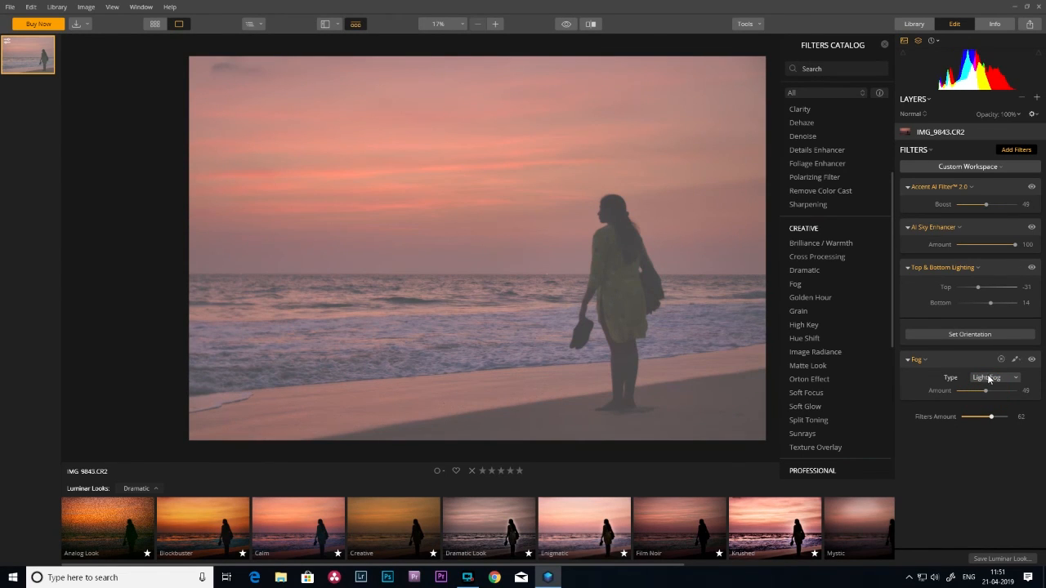
# Step: Erase the fog from the sea and sand using a brush mask of size 196 at 50% opacity
pyautogui.click(1016, 361)
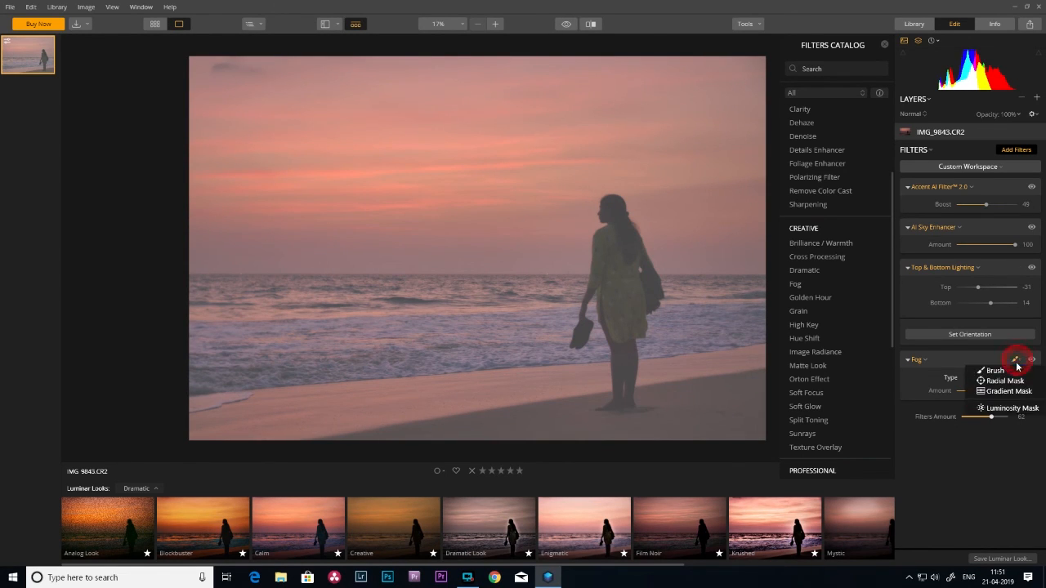
pyautogui.click(1002, 371)
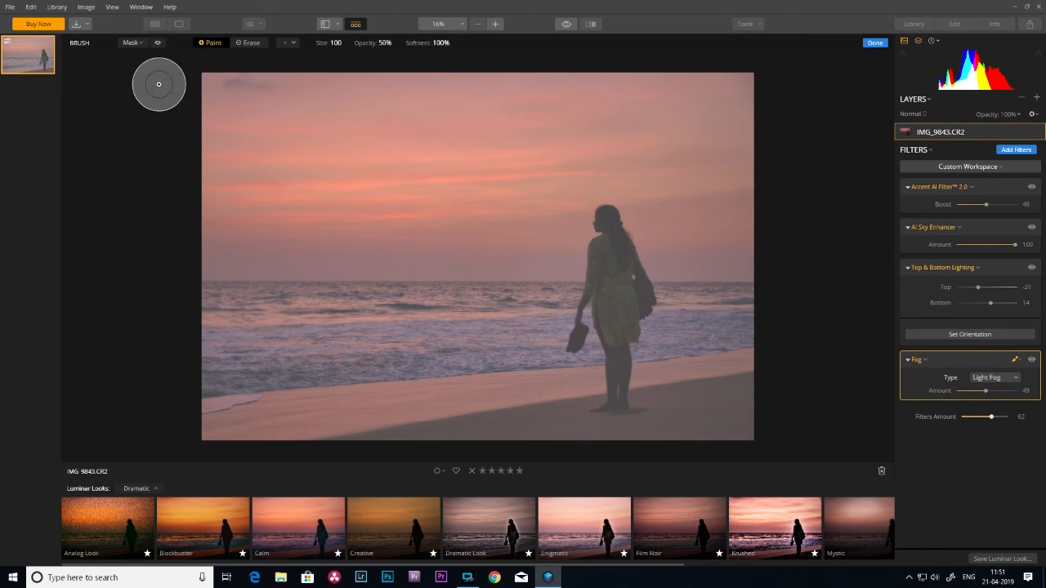
pyautogui.click(255, 42)
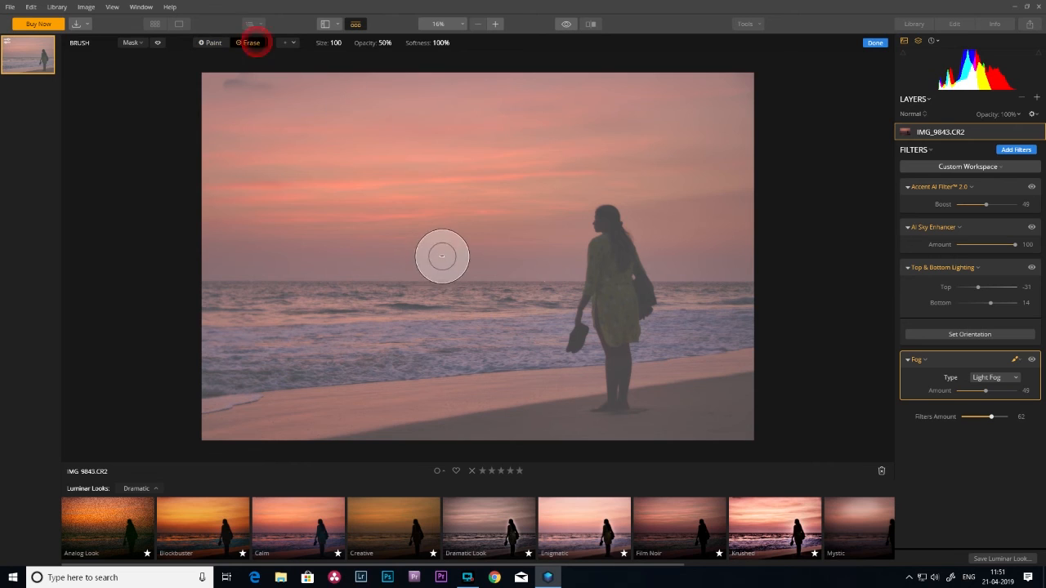
pyautogui.press(']')
pyautogui.press(']')
pyautogui.press(']')
pyautogui.press(']')
pyautogui.press(']')
pyautogui.press(']')
pyautogui.press(']')
pyautogui.press(']')
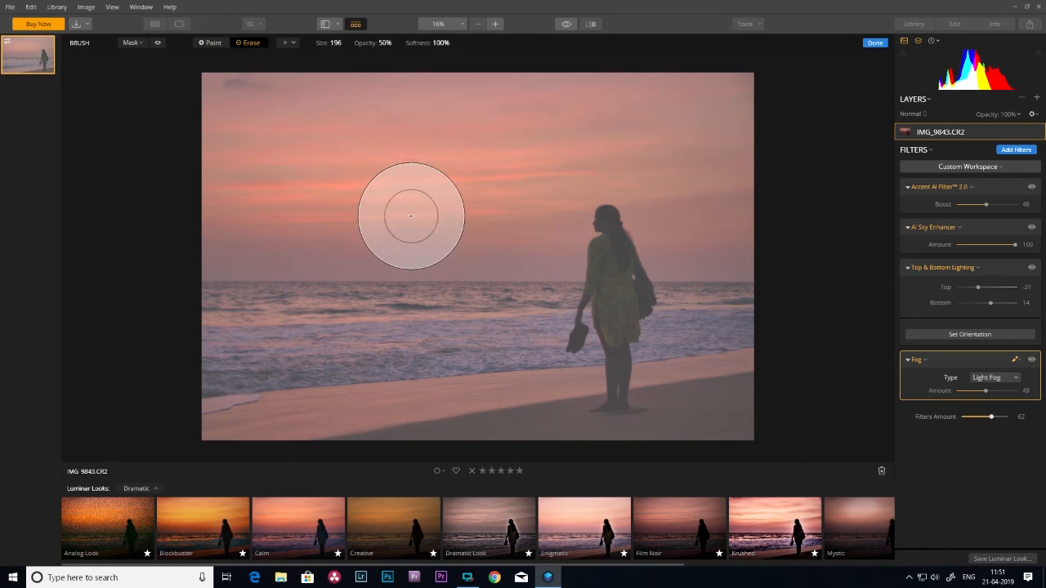
pyautogui.moveTo(205, 377)
pyautogui.mouseDown()
pyautogui.moveTo(322, 378)
pyautogui.moveTo(201, 399)
pyautogui.mouseUp()
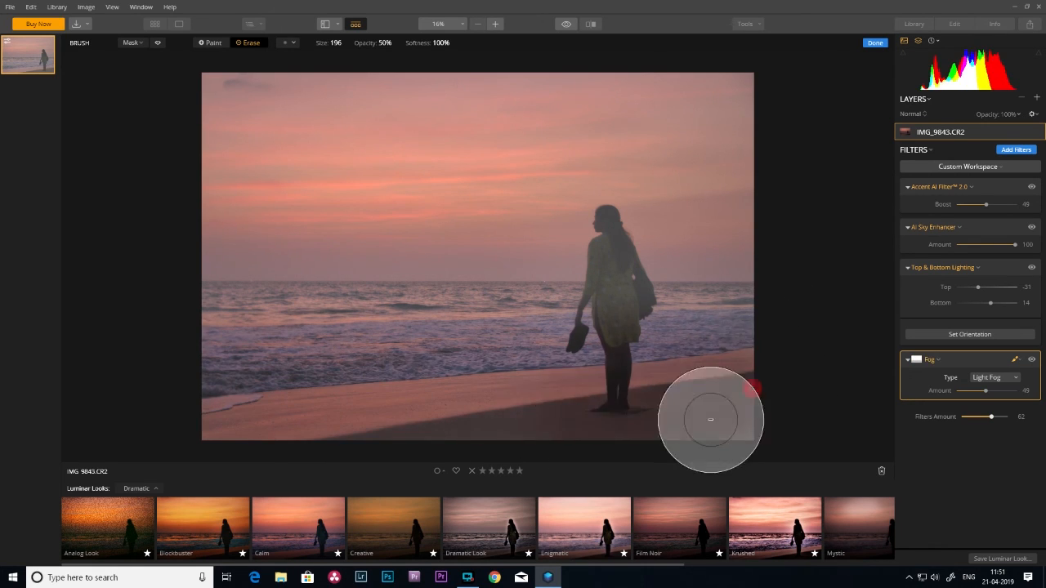
pyautogui.moveTo(409, 362)
pyautogui.mouseDown()
pyautogui.moveTo(181, 351)
pyautogui.moveTo(707, 352)
pyautogui.moveTo(741, 361)
pyautogui.mouseUp()
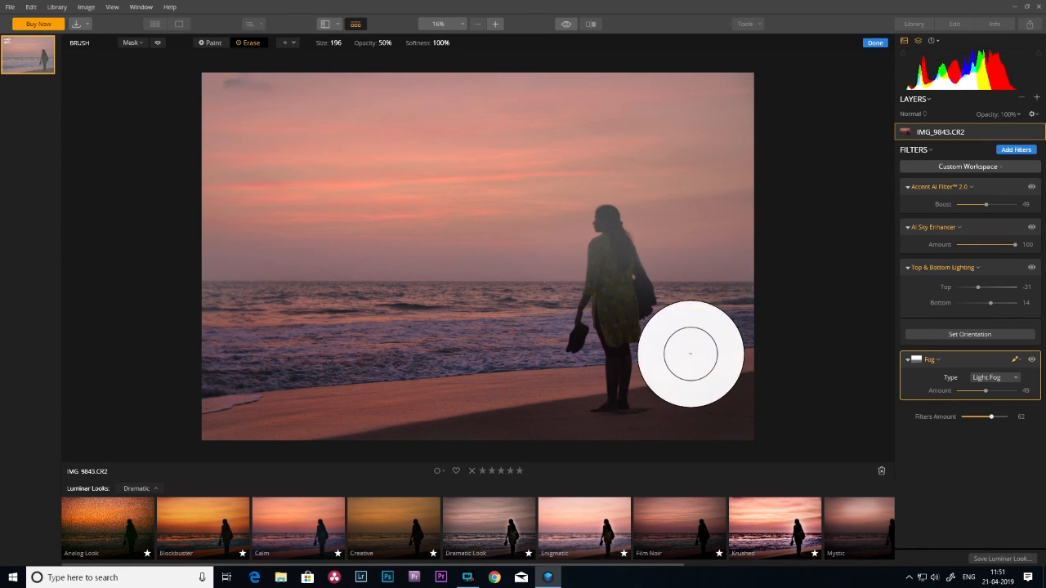
# Step: Erase the fog from the woman's figure with a smaller brush
pyautogui.scroll(-7, 691, 354)
pyautogui.scroll(-7, 686, 354)
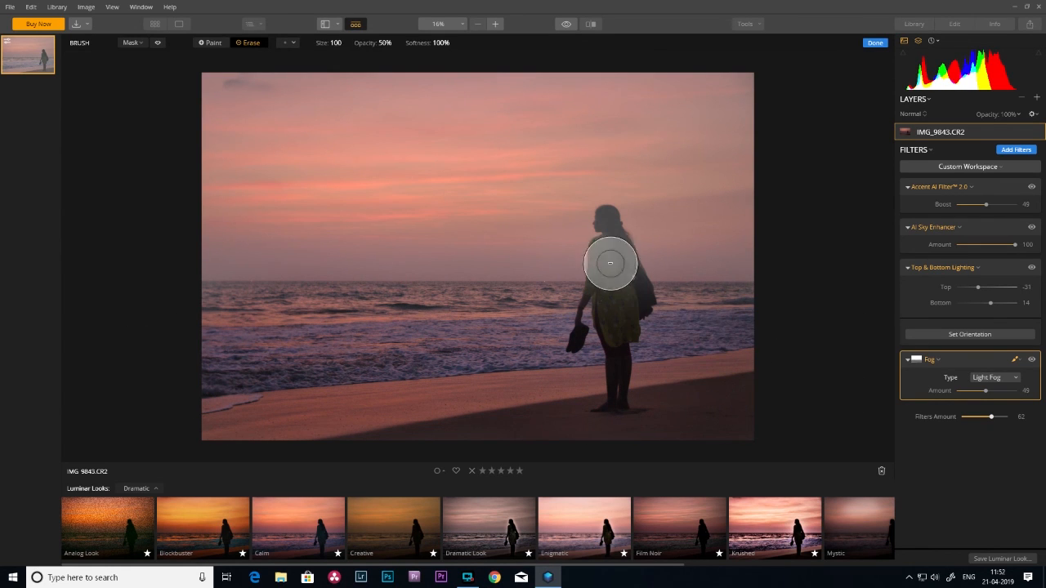
pyautogui.moveTo(617, 235)
pyautogui.mouseDown()
pyautogui.moveTo(608, 304)
pyautogui.moveTo(590, 283)
pyautogui.moveTo(616, 259)
pyautogui.moveTo(632, 278)
pyautogui.mouseUp()
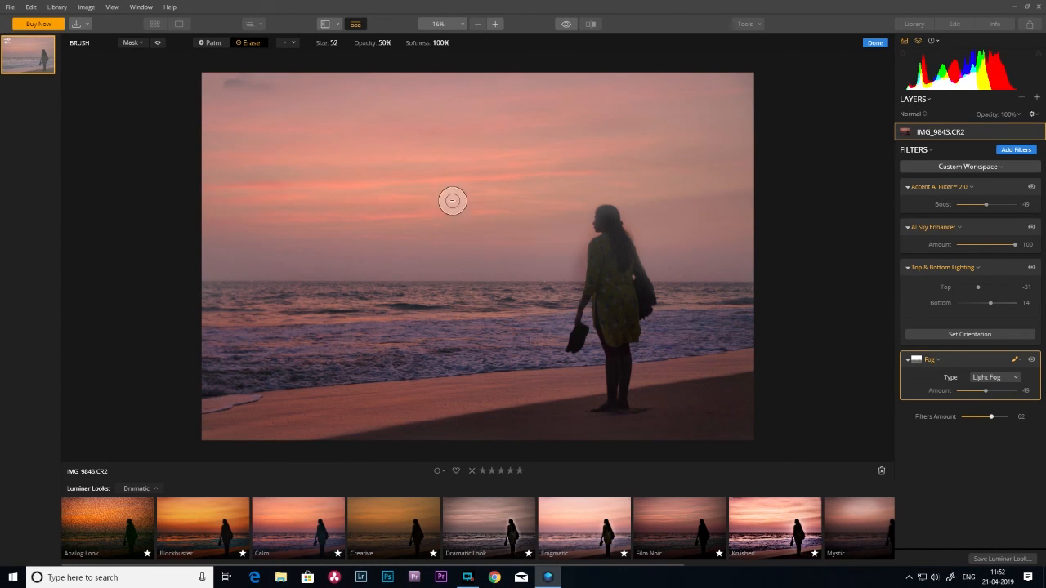
# Step: Paint the fog back in along the edge of the woman's silhouette with a brush of size 46
pyautogui.click(212, 43)
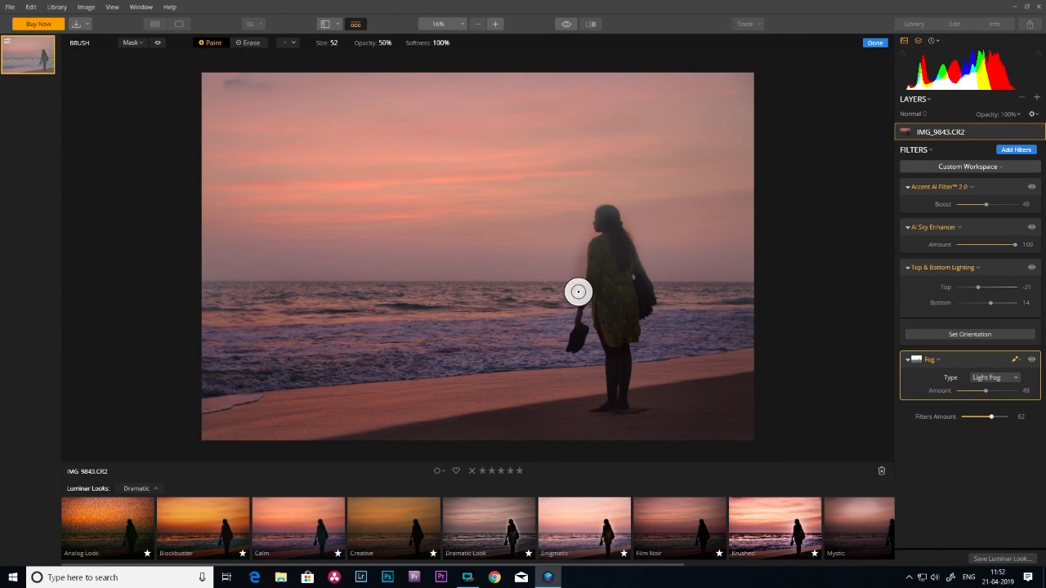
pyautogui.scroll(-7, 565, 295)
pyautogui.scroll(6, 583, 244)
pyautogui.moveTo(581, 240)
pyautogui.mouseDown()
pyautogui.moveTo(577, 282)
pyautogui.moveTo(559, 313)
pyautogui.mouseUp()
# Step: Browse the Essentials and Portrait collections of Luminar Looks
pyautogui.click(142, 490)
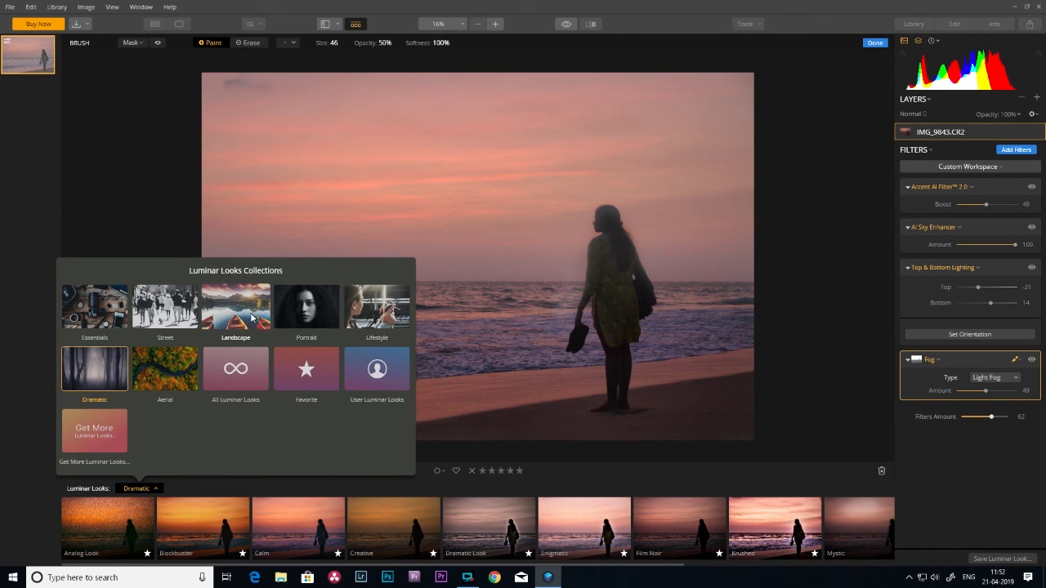
pyautogui.click(94, 308)
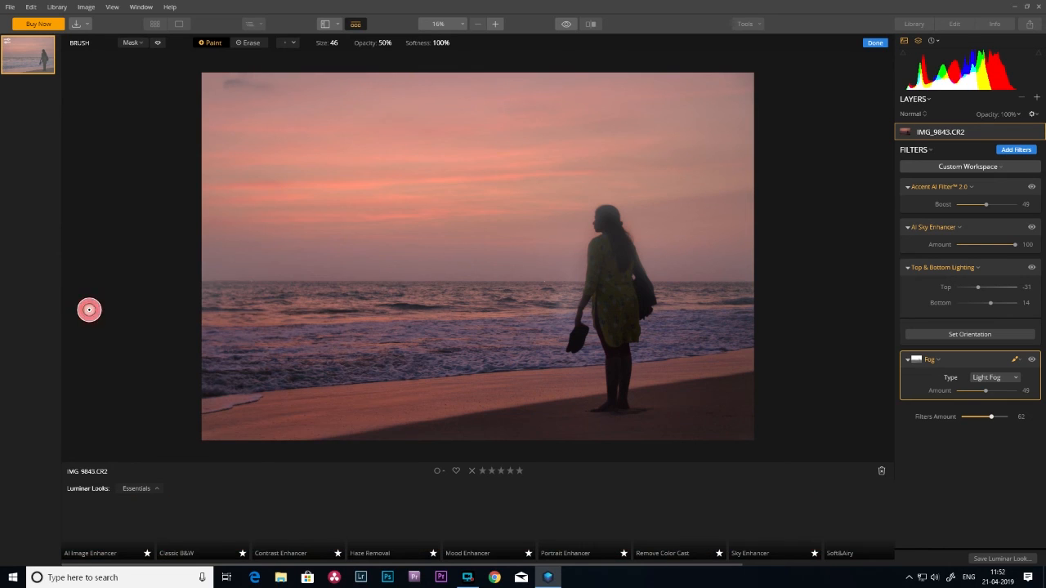
pyautogui.click(136, 489)
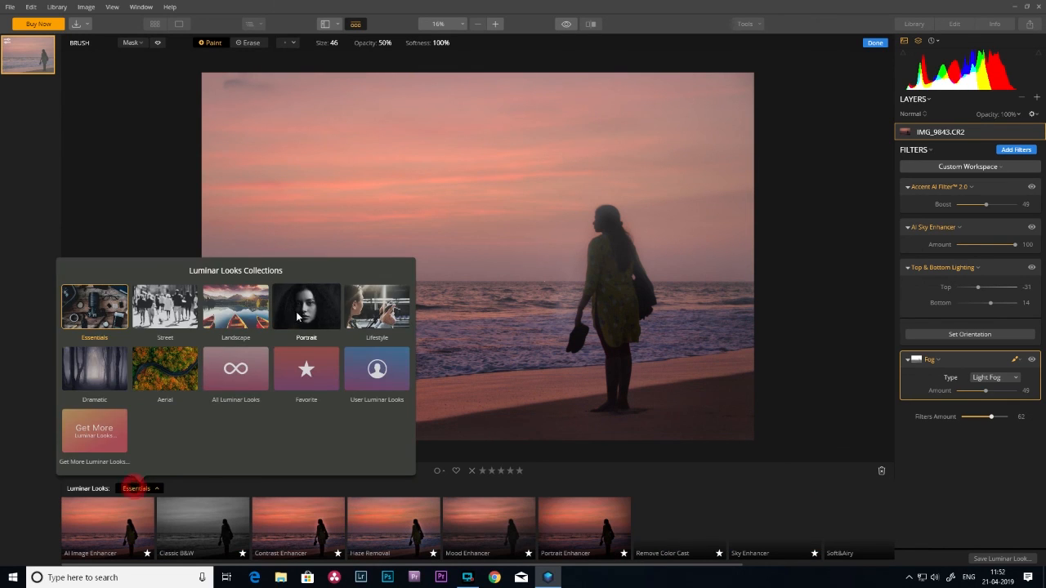
pyautogui.click(306, 308)
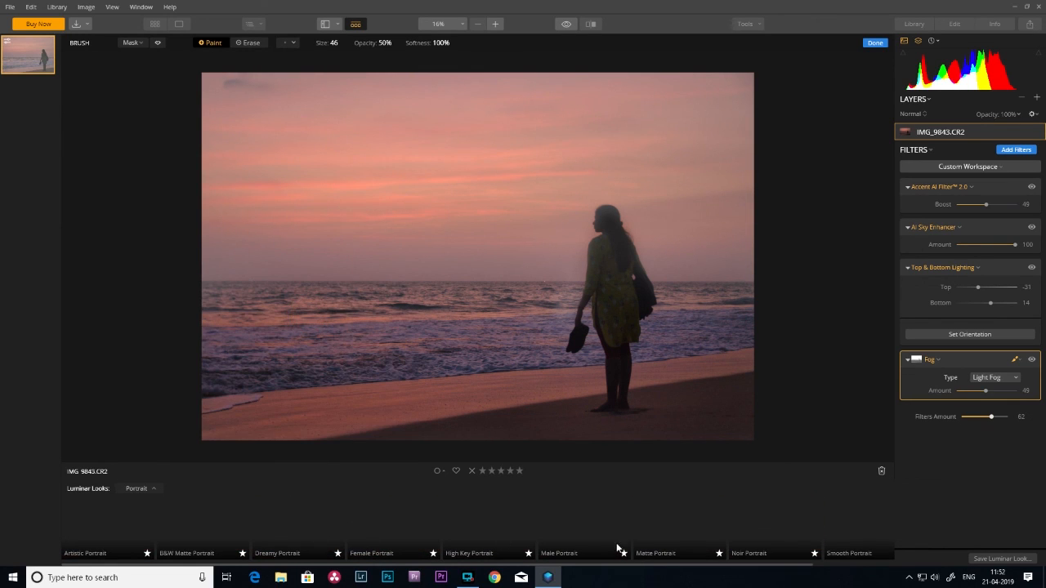